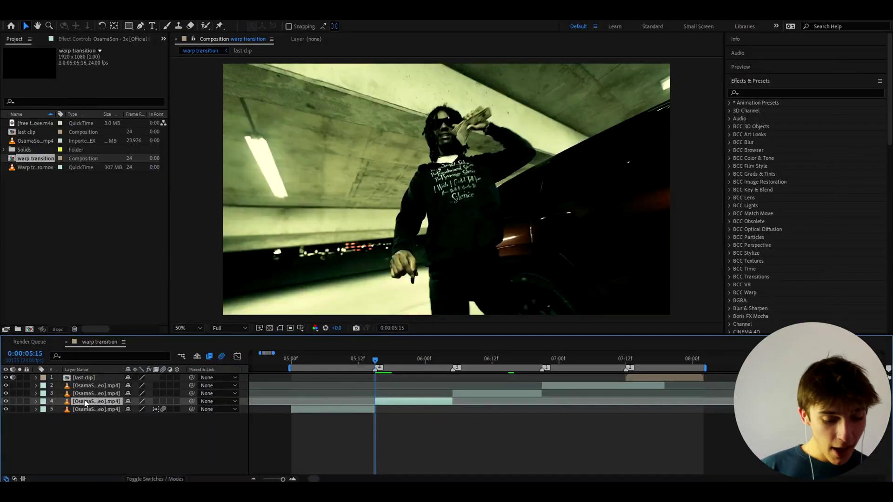
Step: Add a new adjustment layer with Ctrl+Alt+Y and place the playhead on the cut
key(ctrl+alt+y)
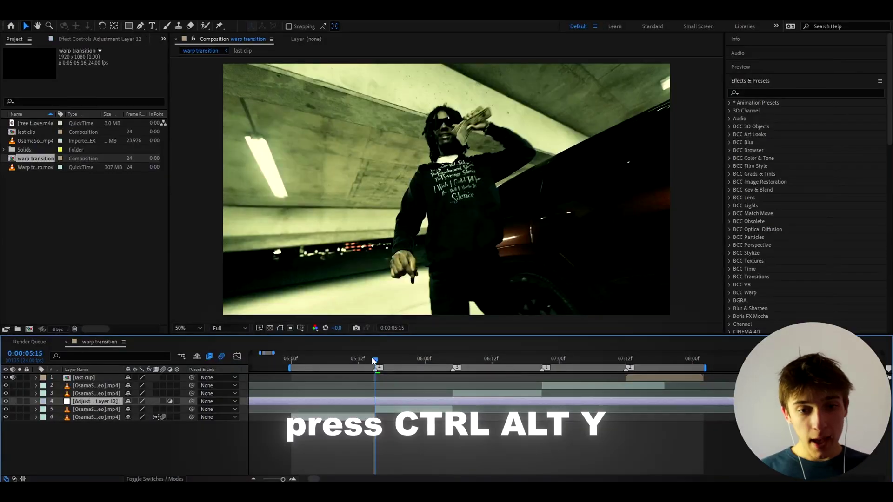
drag(372, 363, 375, 362)
key(equal)
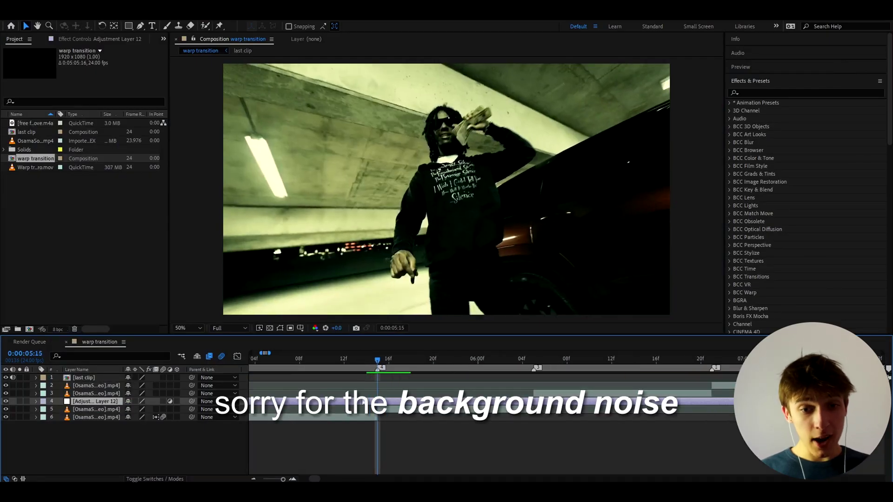
Step: Apply S_Shake to the adjustment layer with Motion Blur on and Amplitude 0.5
key(ctrl+space)
text(s)
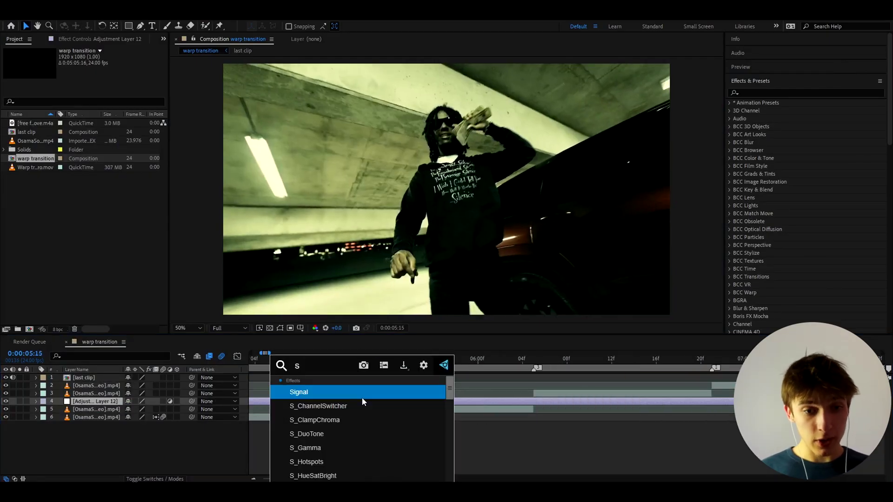
text(_shak)
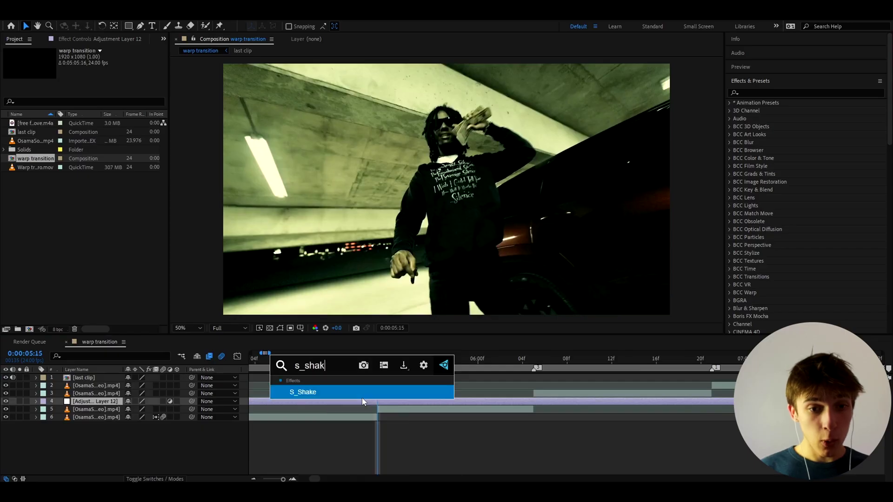
text(e)
click(350, 391)
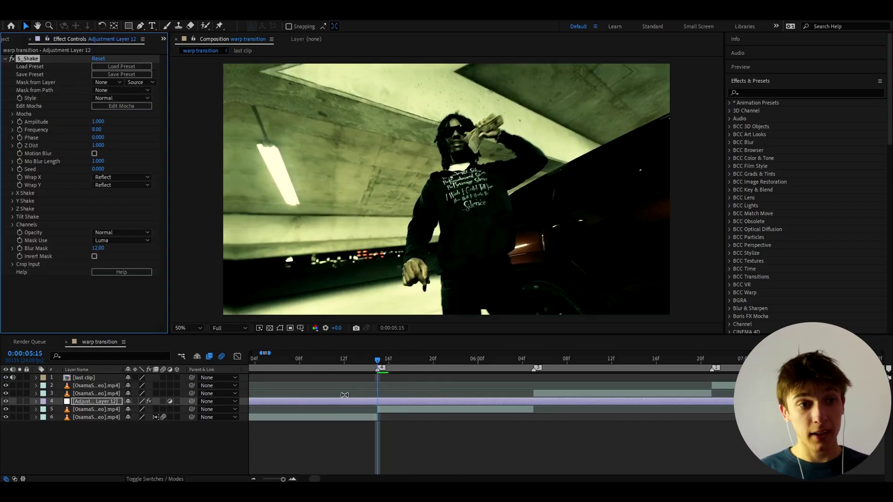
click(94, 154)
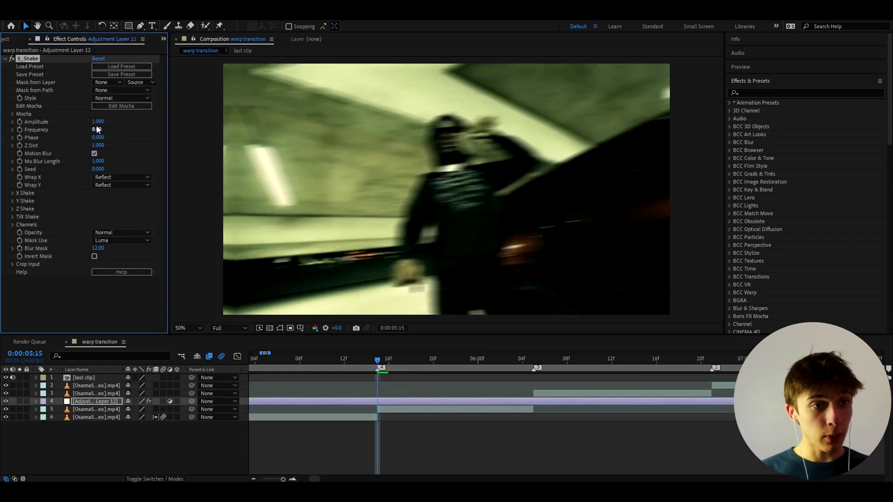
click(98, 124)
text(0.5)
key(Return)
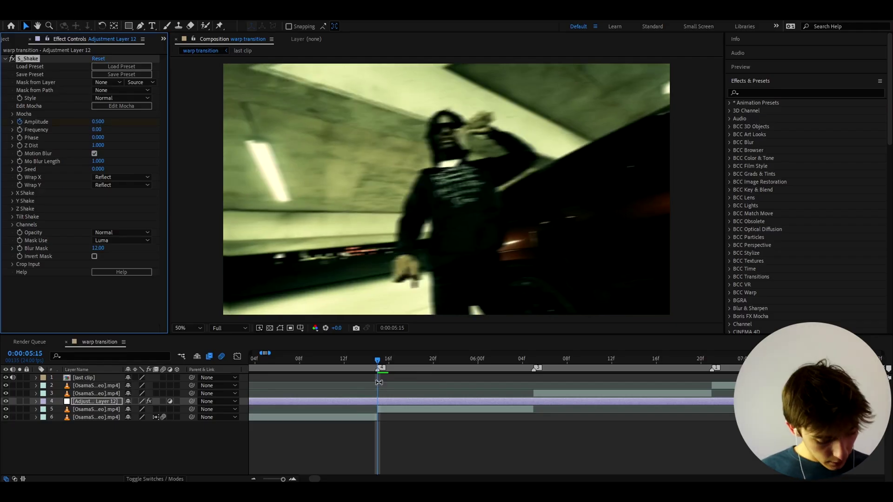
Step: Apply Minimax to the adjustment layer with Radius 4
key(ctrl+space)
text(minimax)
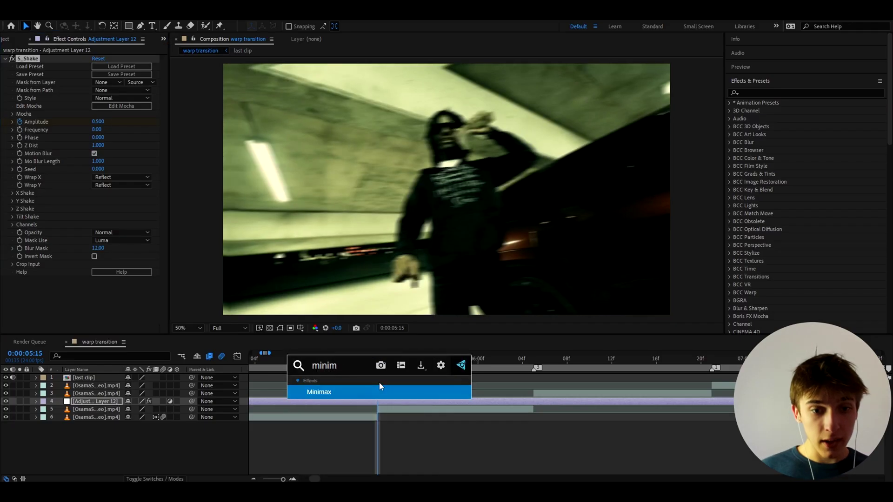
key(Return)
click(93, 296)
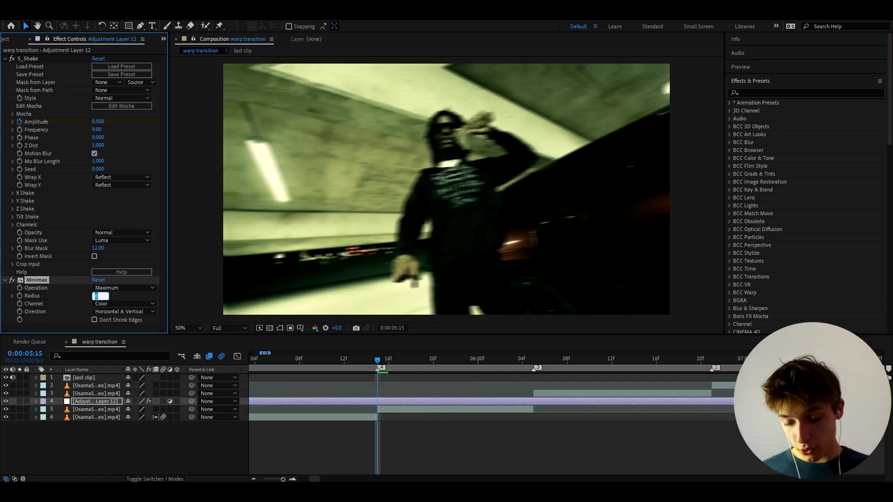
text(4)
key(Return)
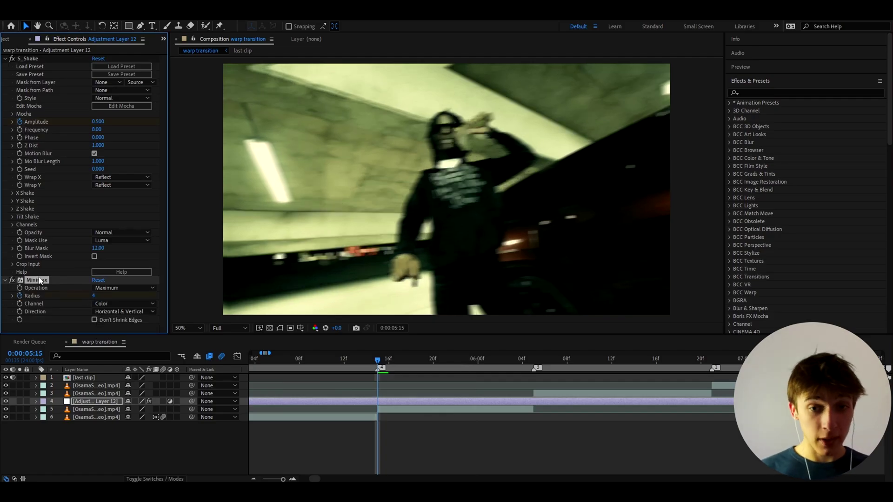
Step: Add S_Flicker to the adjustment layer and set its Amplitude to 0.5
key(ctrl+space)
text(s)
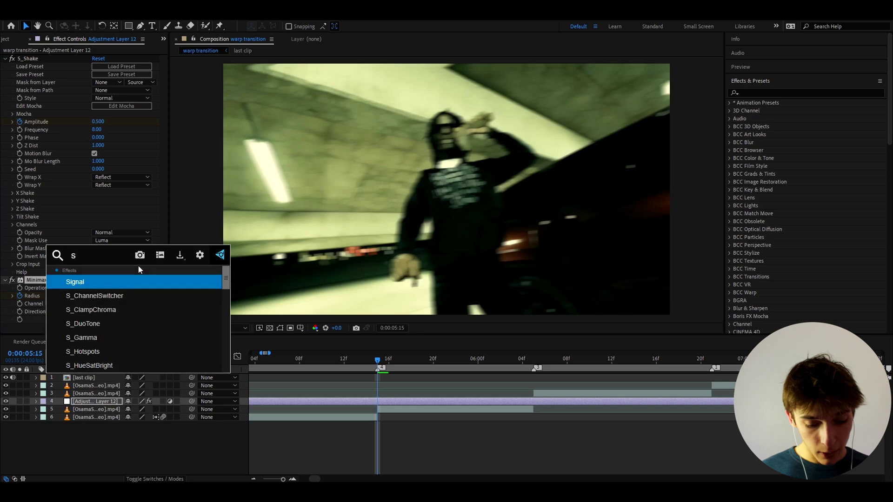
text(_flicker)
key(Escape)
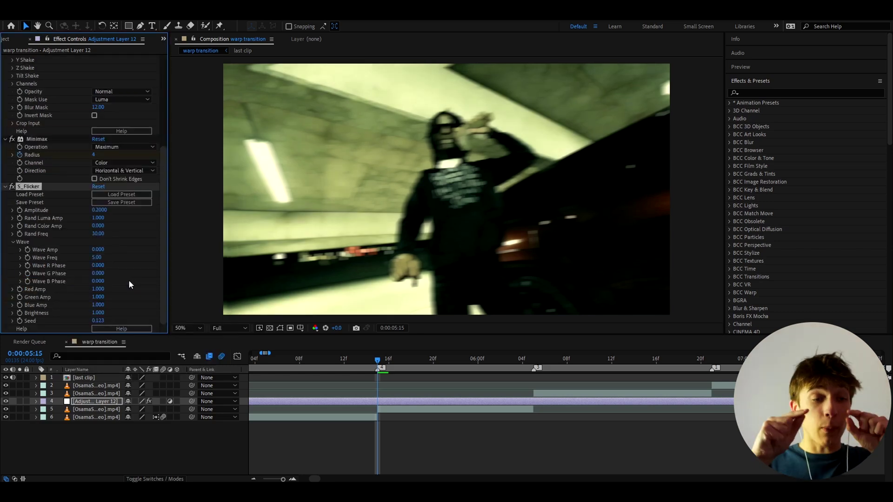
scroll(70, 242, up, 7)
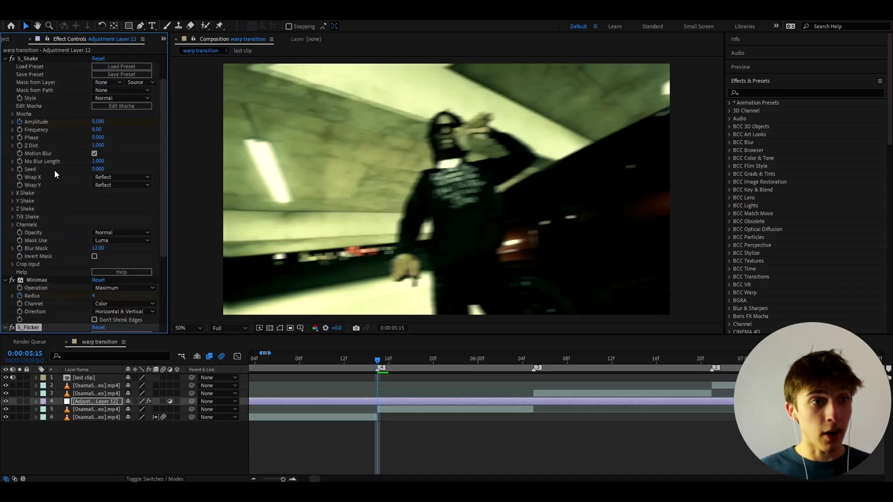
scroll(52, 168, down, 6)
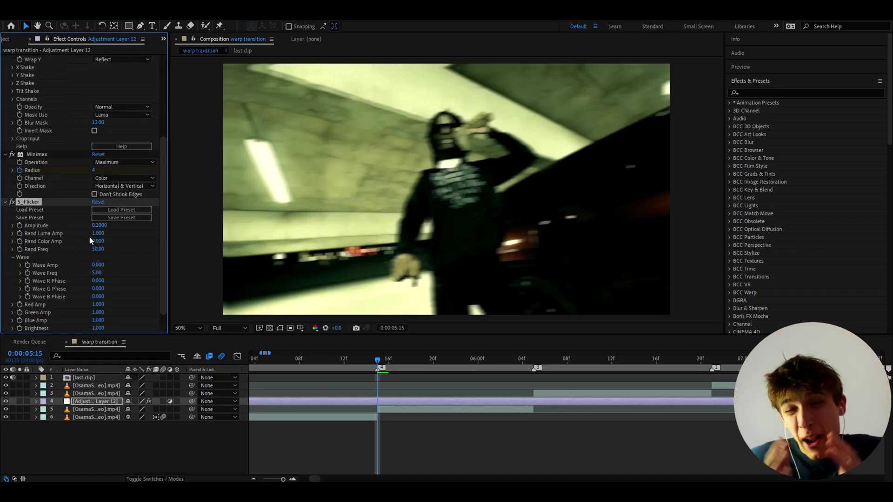
click(100, 226)
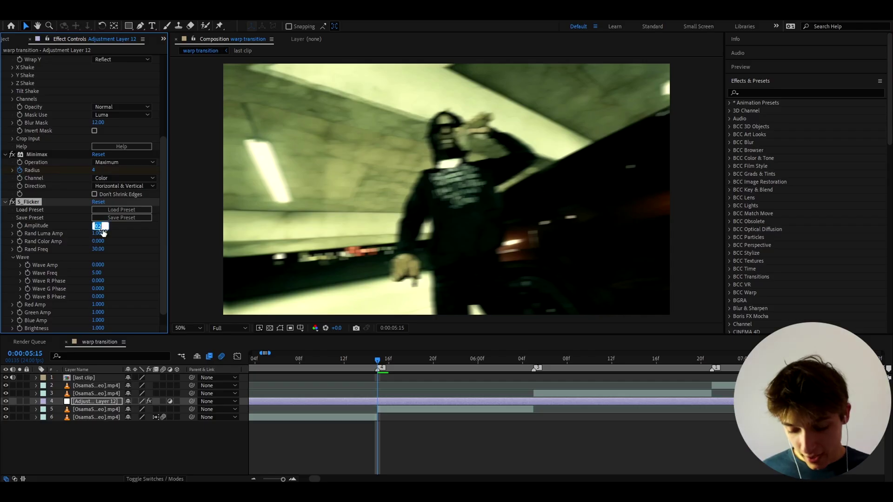
text(0)
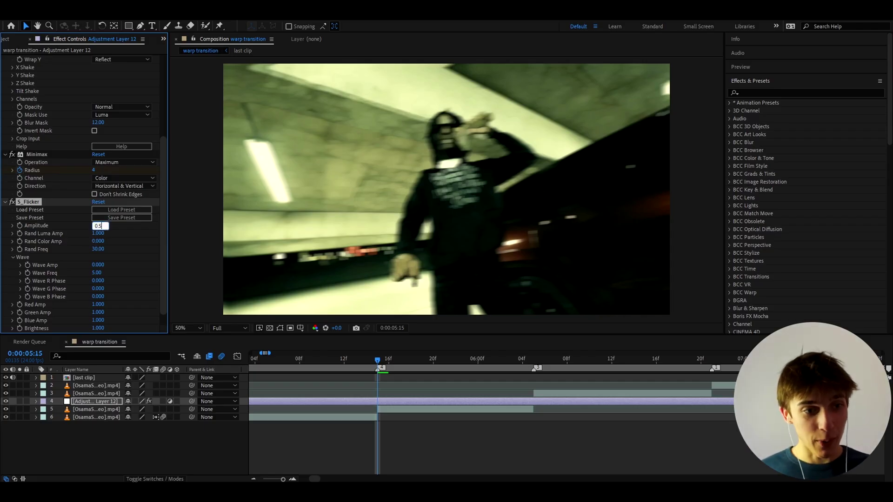
key(Return)
Step: Add S_Hotspots to the adjustment layer with Threshold 0.45
key(ctrl+space)
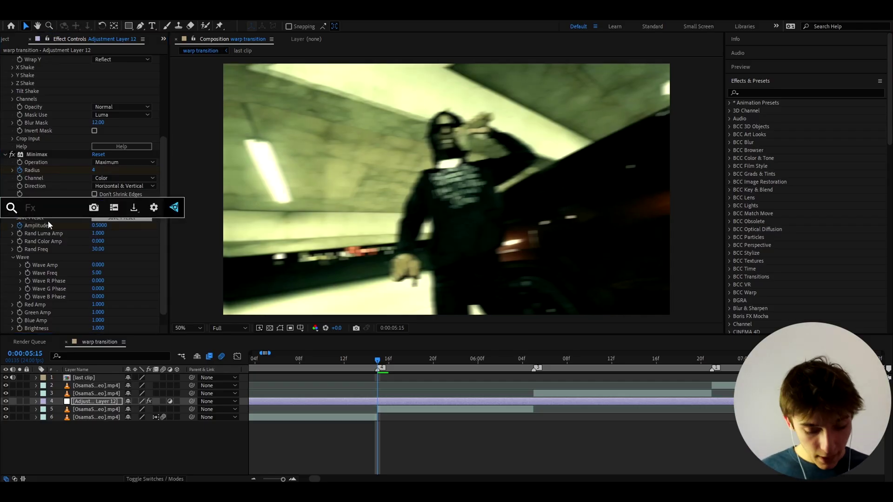
text(s_hot)
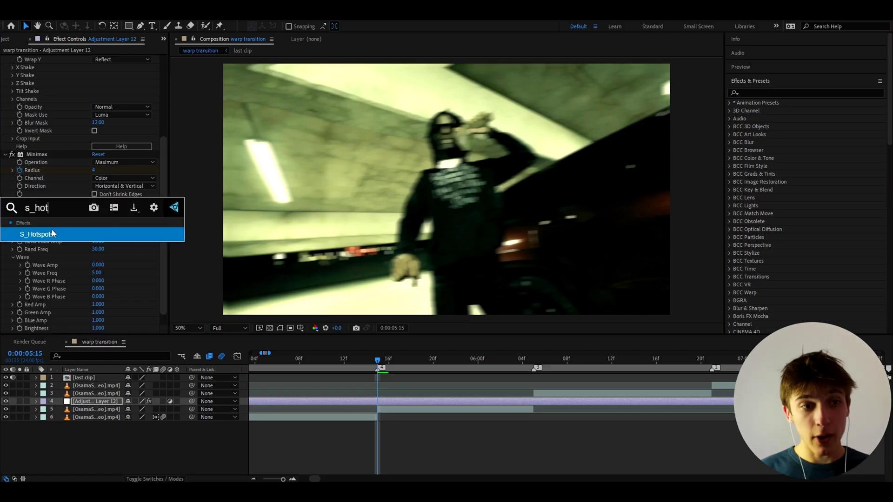
click(51, 233)
click(95, 266)
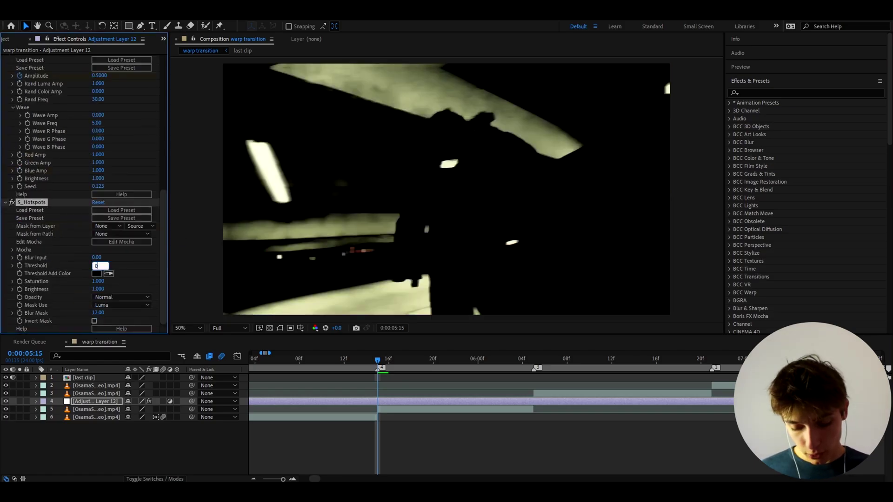
text(0.45)
key(Return)
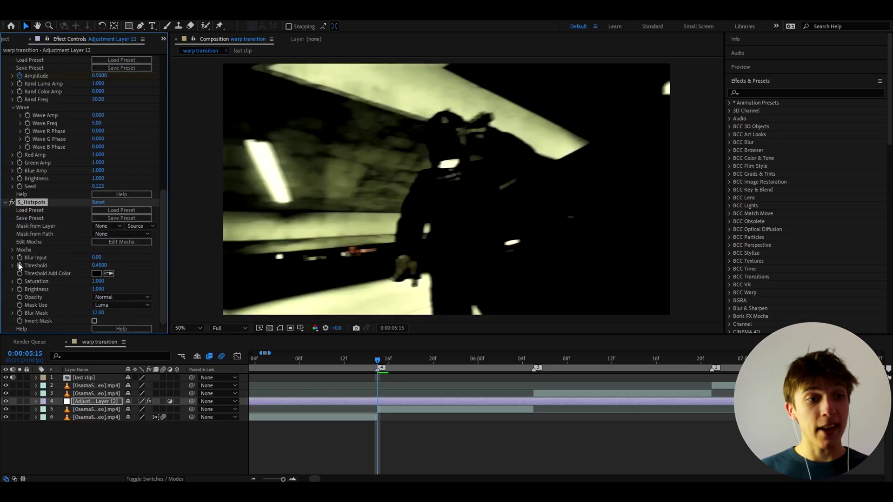
key(ctrl+space)
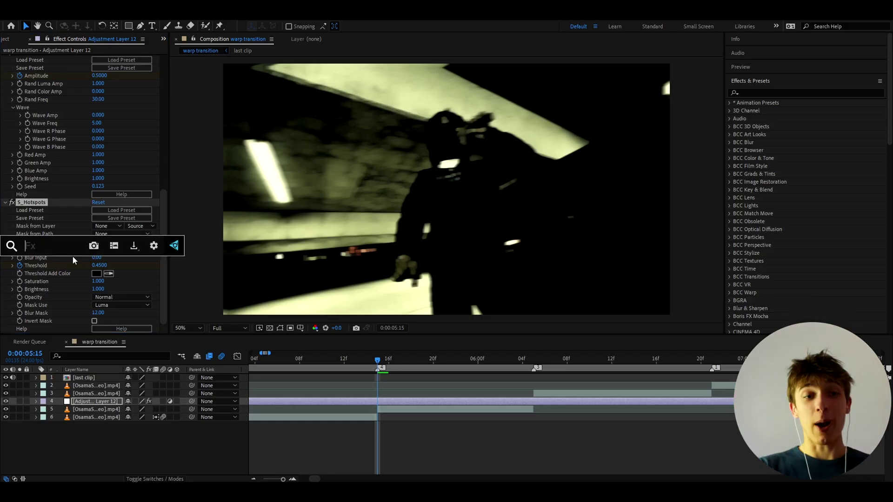
Step: Apply Warp to Adjustment Layer 12 with Bend -100 and FishEye style
text(warp)
click(50, 269)
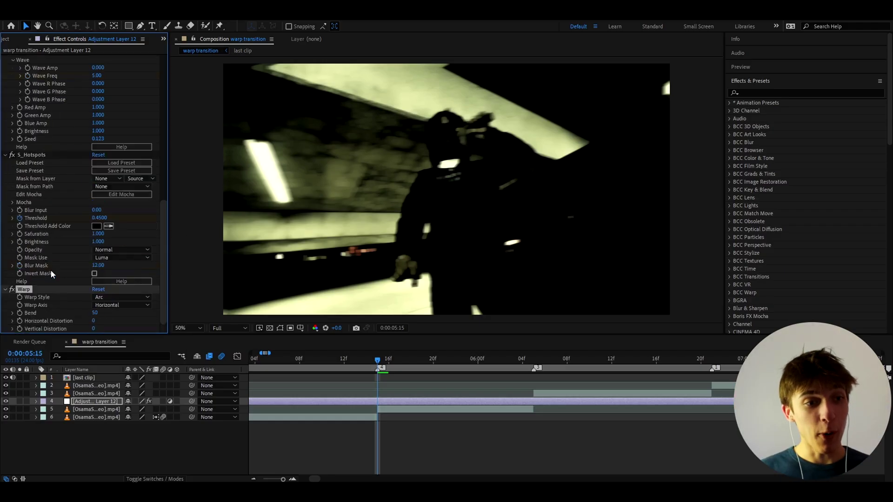
click(95, 313)
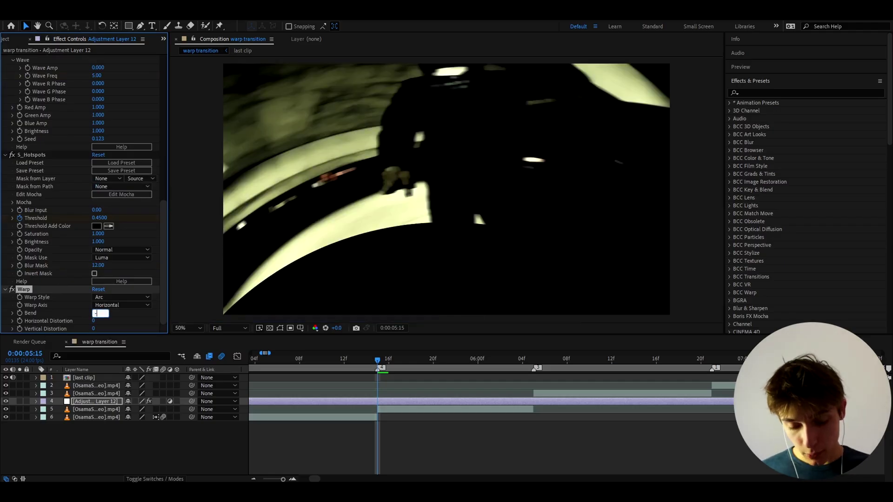
text(-100)
key(Return)
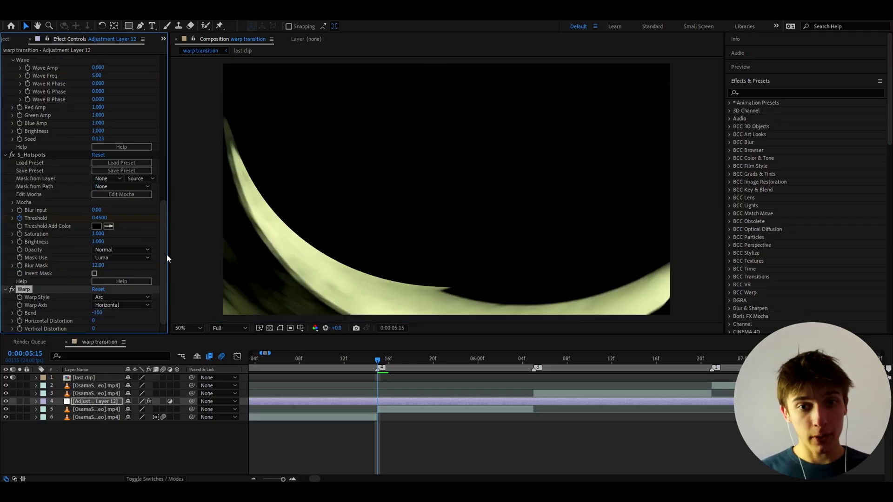
click(121, 297)
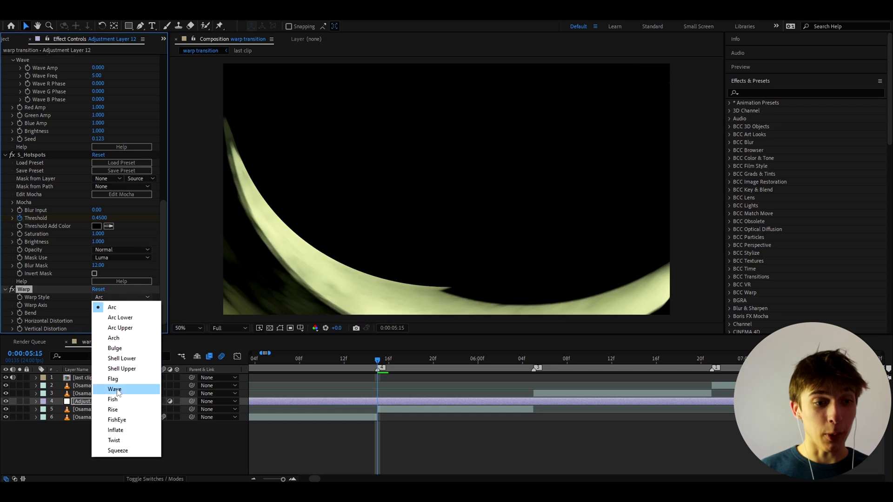
click(115, 420)
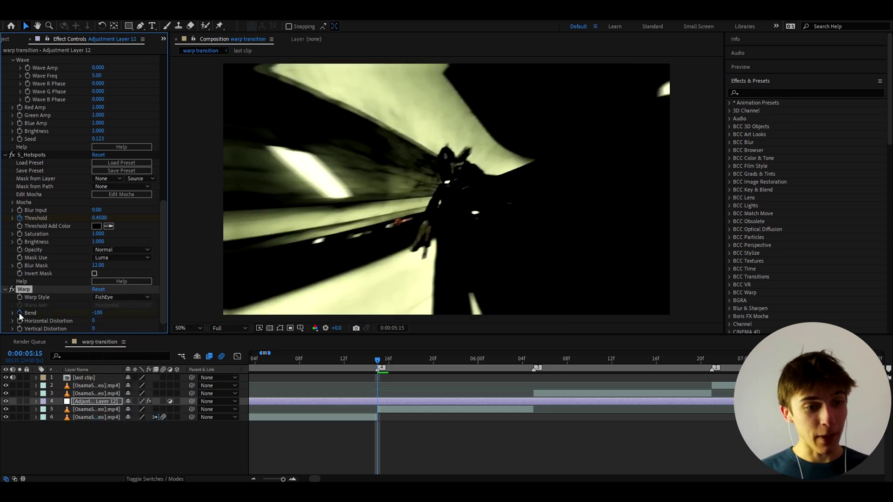
key(ctrl+space)
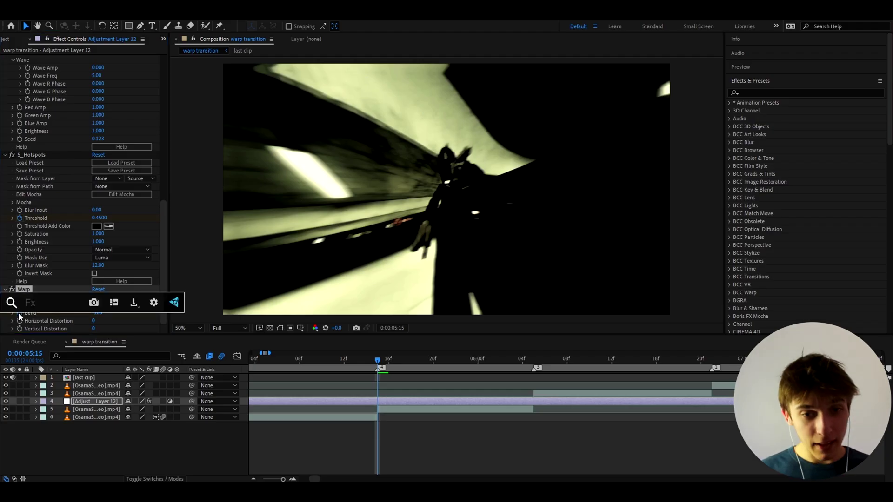
Step: Add Deep Glow 2 to the adjustment layer with Exposure set to 0.50
text(dee)
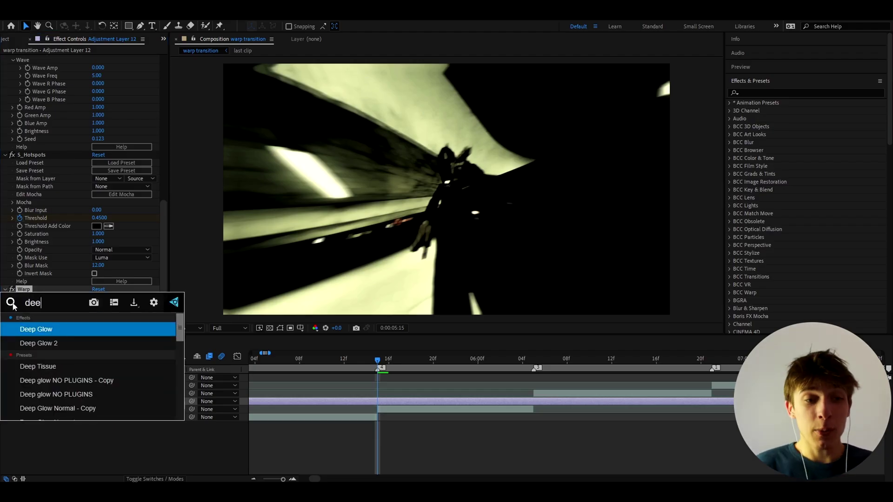
click(48, 345)
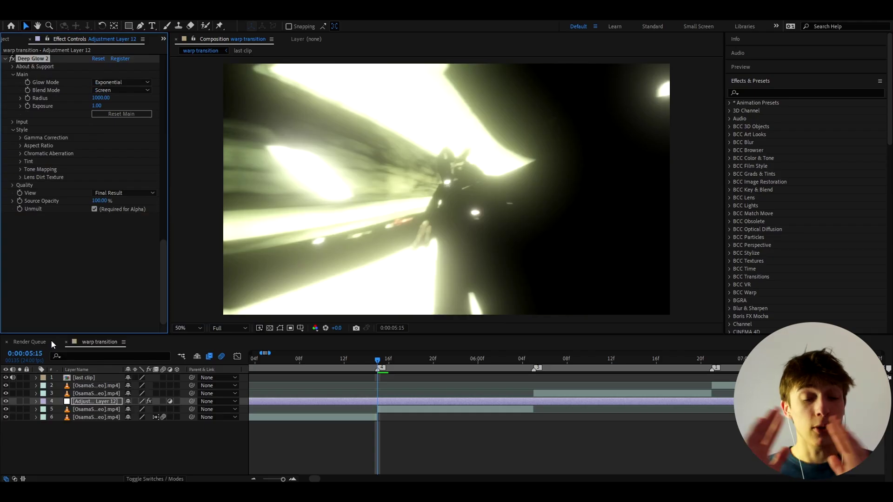
click(96, 107)
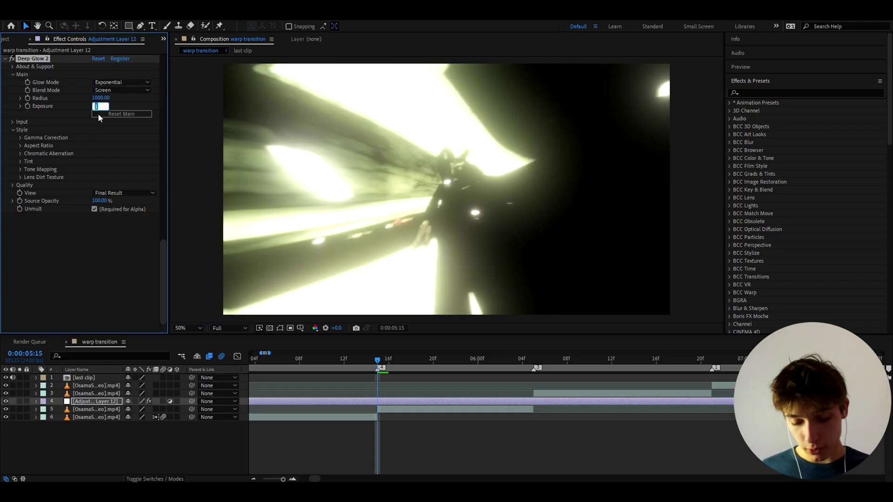
text(0.5)
key(Return)
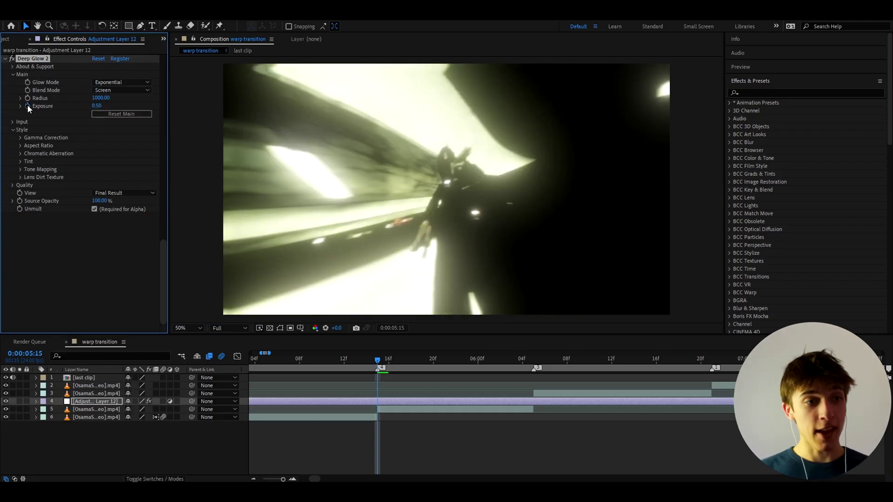
Step: Keyframe the Deep Glow Exposure and reveal the keyframed properties in the timeline
click(27, 106)
scroll(365, 419, up, 1)
key(u)
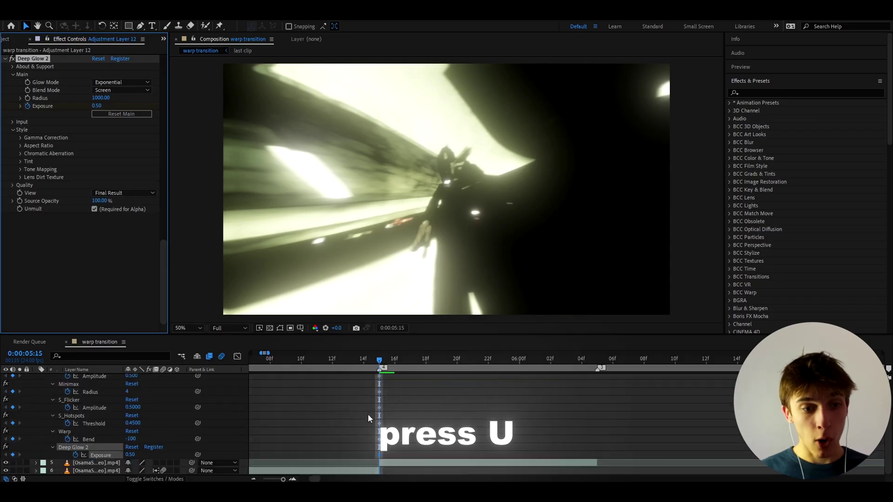
click(362, 418)
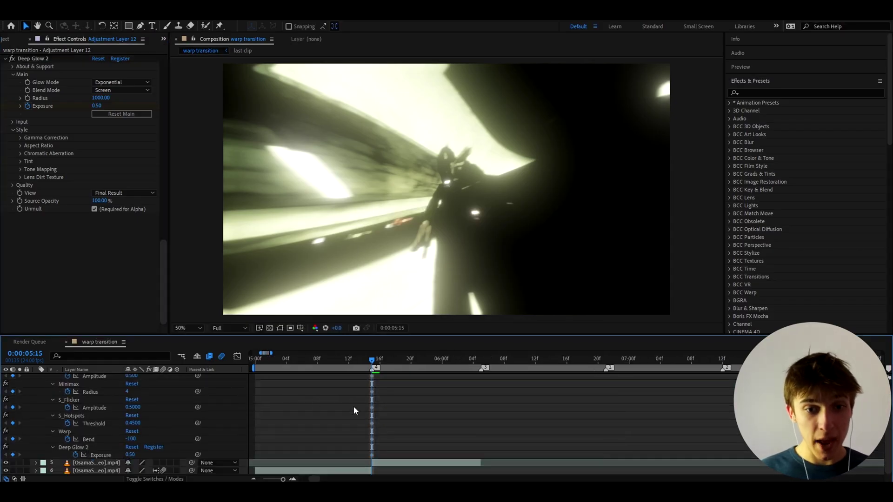
scroll(358, 410, up, 3)
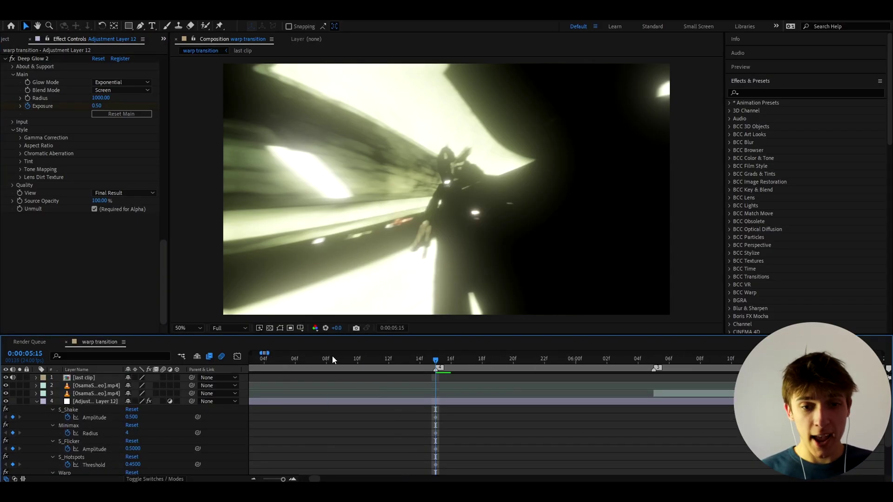
Step: At 0:00:05:07, keyframe S_Shake Amplitude, Minimax Radius and S_Flicker Amplitude at 0
click(311, 359)
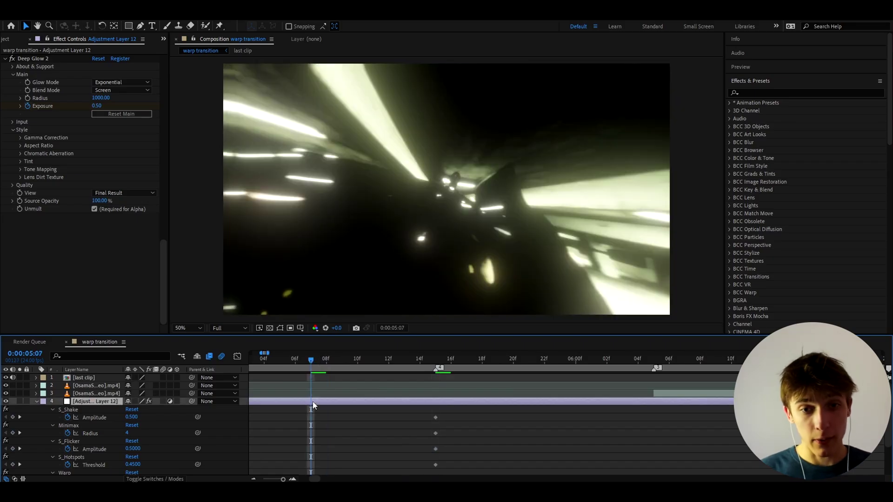
key(minus)
scroll(328, 412, down, 3)
scroll(327, 410, up, 2)
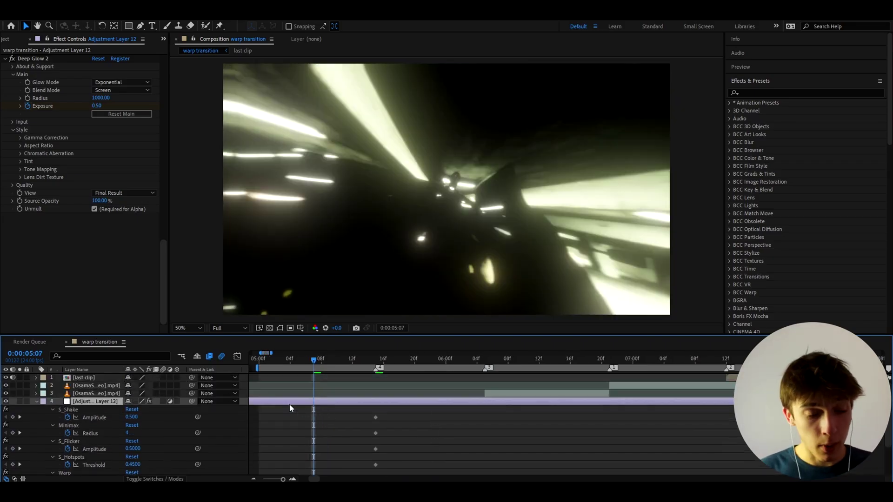
click(132, 417)
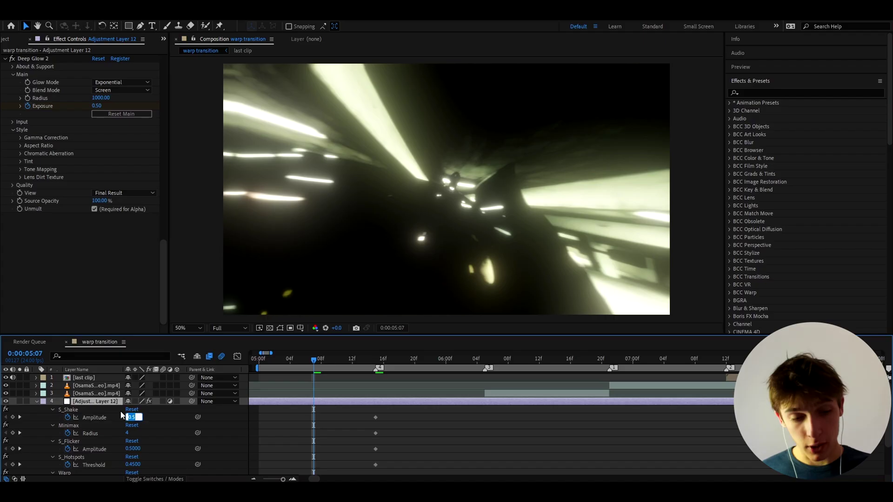
text(0)
key(Return)
click(130, 433)
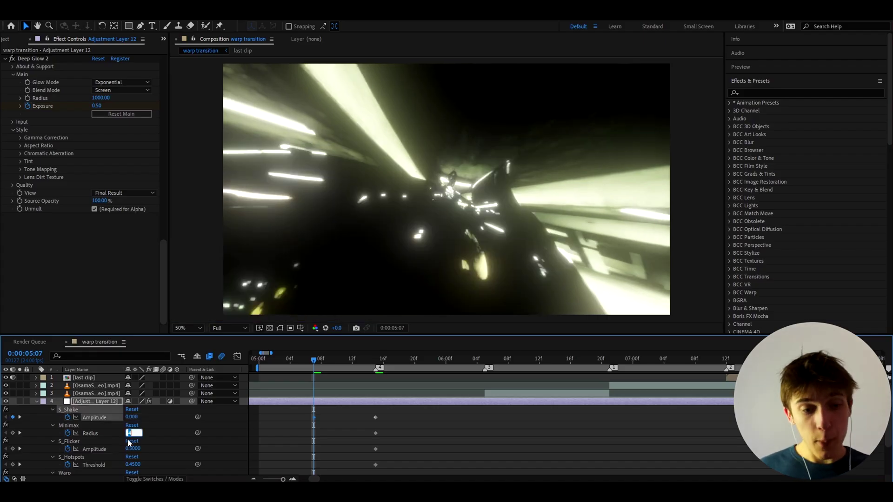
key(Return)
click(133, 449)
text(0)
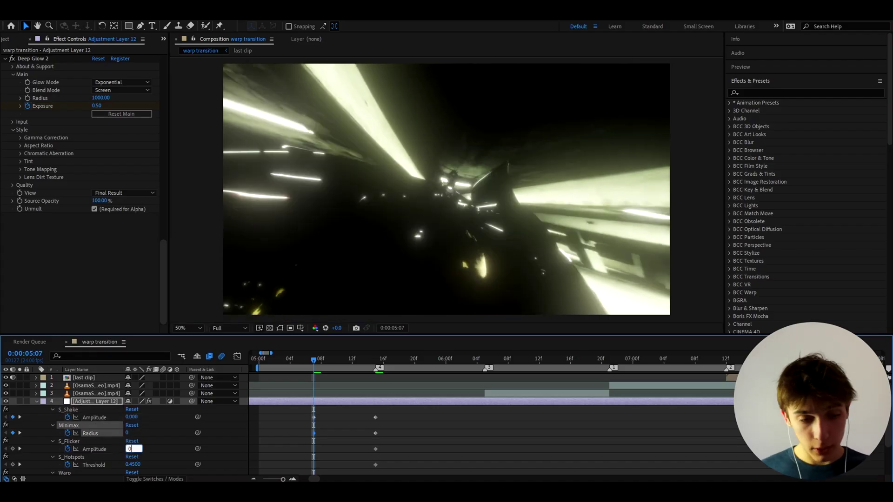
key(Return)
Step: Keyframe S_Hotspots Threshold and Warp Bend at 0, then select all 05:07 keyframes
scroll(130, 446, down, 3)
click(132, 440)
text(00)
key(Return)
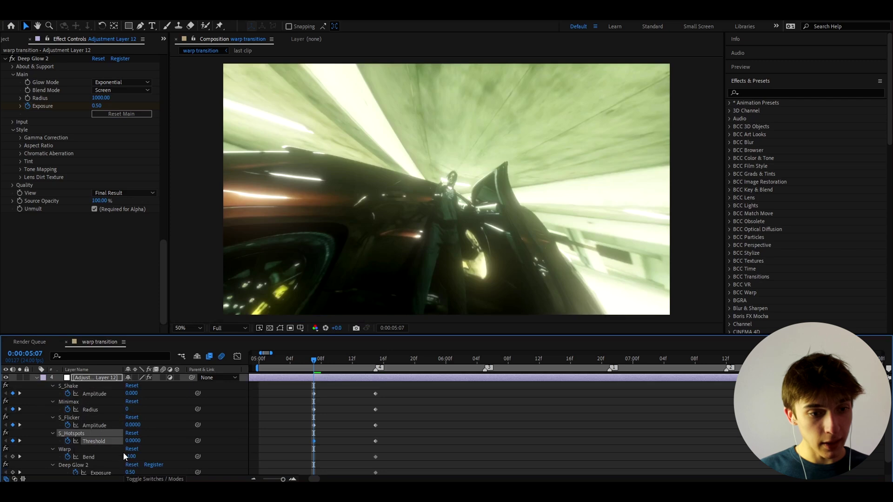
click(131, 457)
text(0)
key(Return)
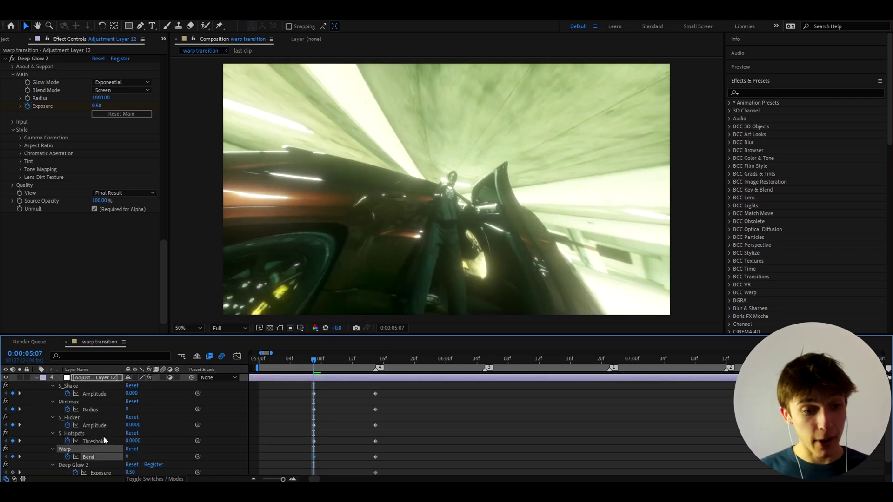
drag(300, 393, 333, 456)
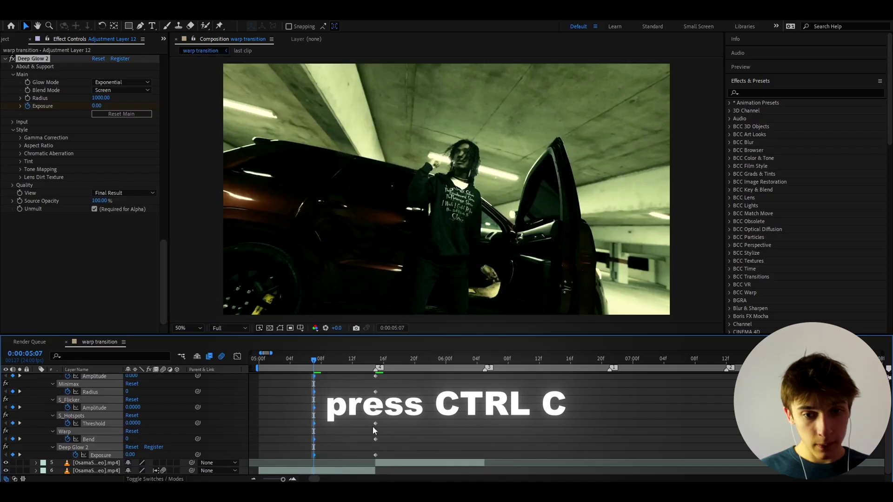
Step: Paste the zeroed keyframes at 0:00:05:22
click(375, 361)
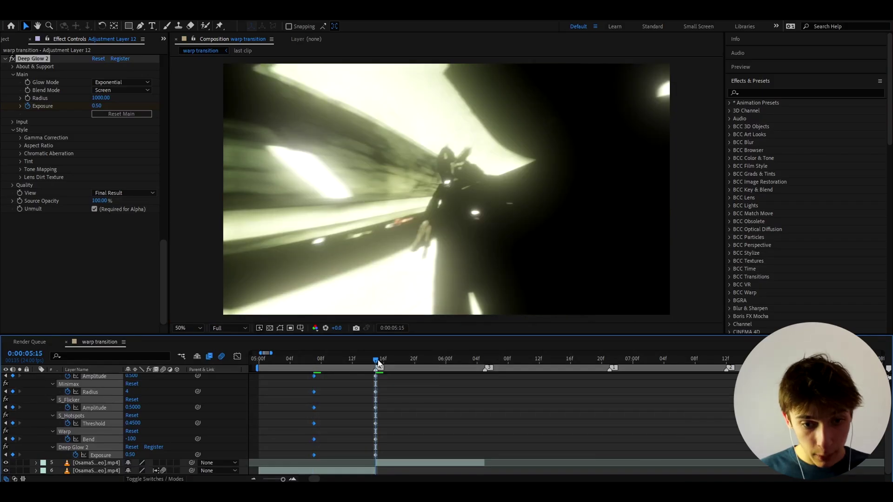
drag(384, 362, 432, 359)
key(ctrl+v)
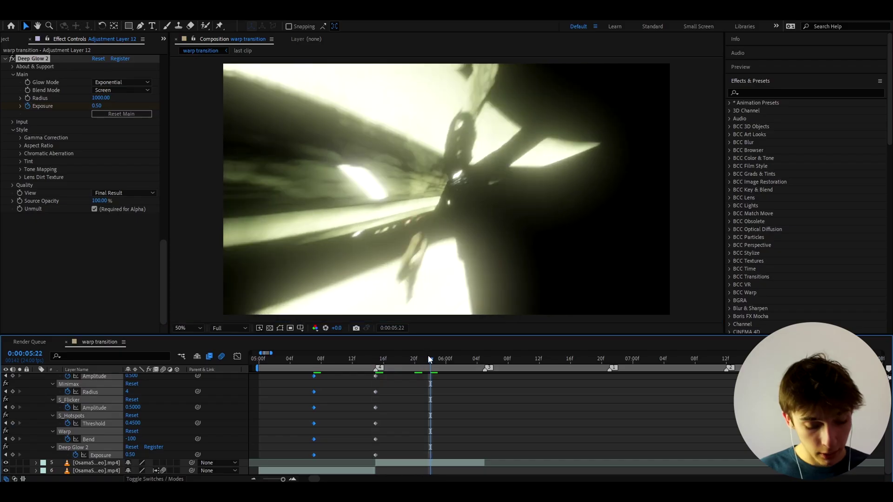
scroll(395, 399, up, 1)
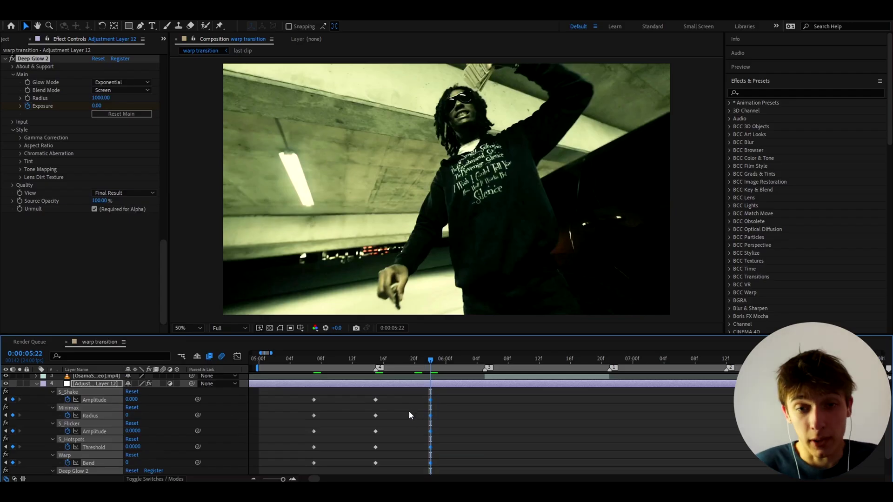
Step: Preview the warp transition from 05:07, playing and scrubbing through the cut
click(314, 359)
key(space)
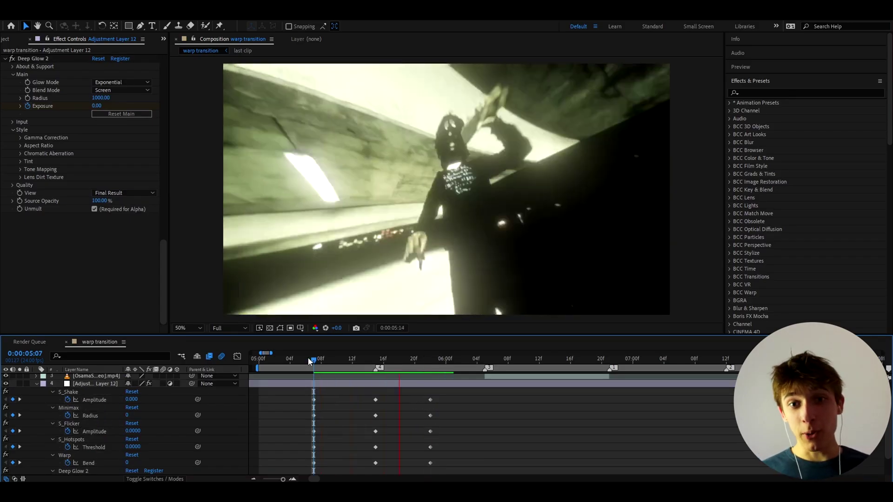
mouse_move(314, 363)
mouse_down()
mouse_move(413, 368)
mouse_move(317, 369)
mouse_up()
key(space)
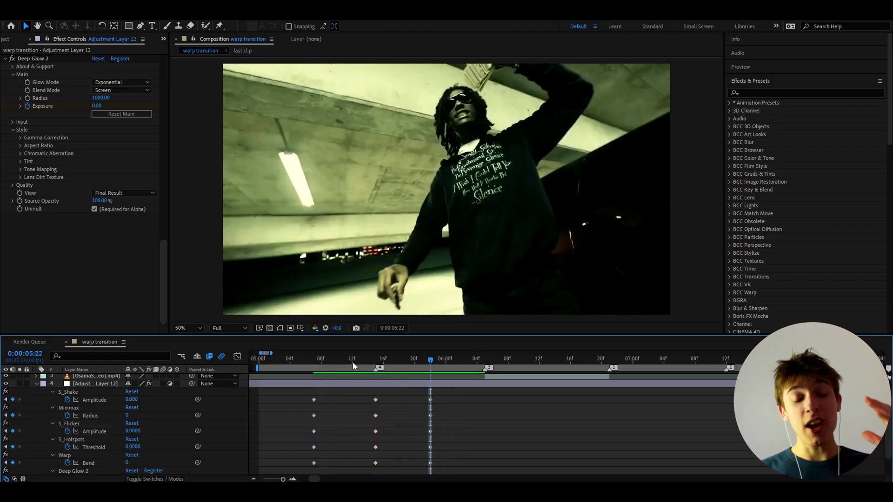
Step: Go to the 05:14 peak and select the three S_Shake Amplitude keyframes
click(368, 362)
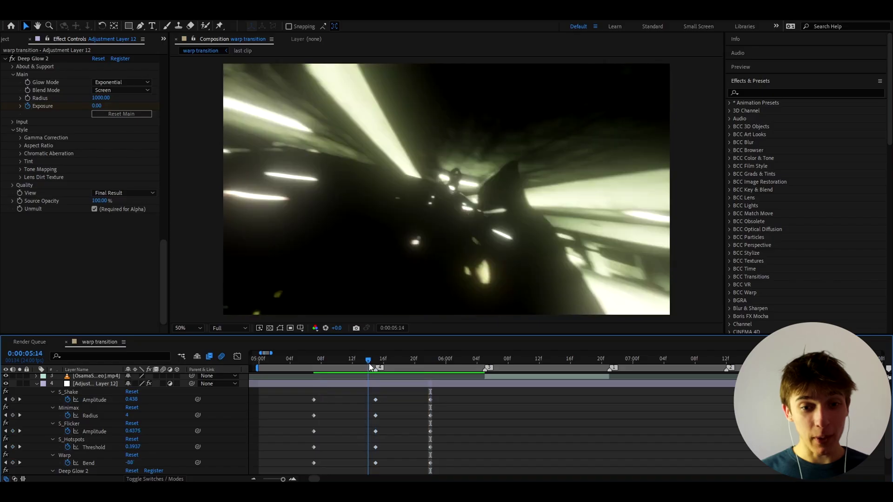
scroll(305, 405, up, 2)
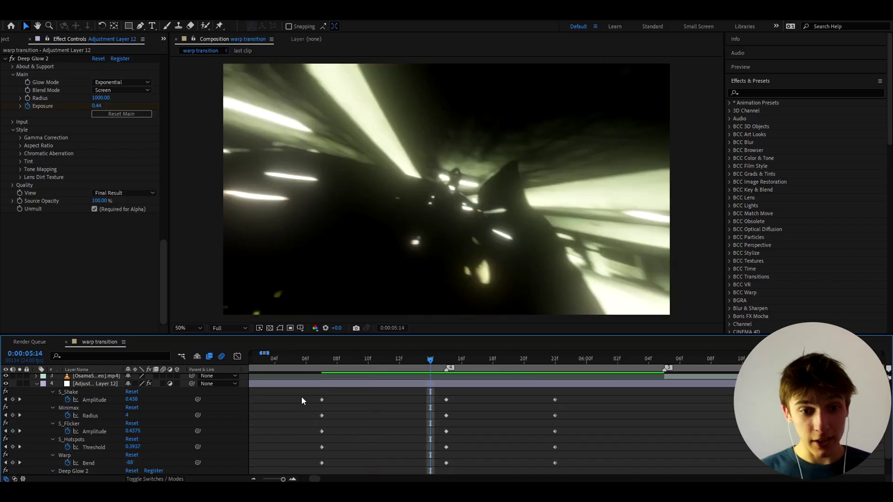
drag(307, 397, 568, 403)
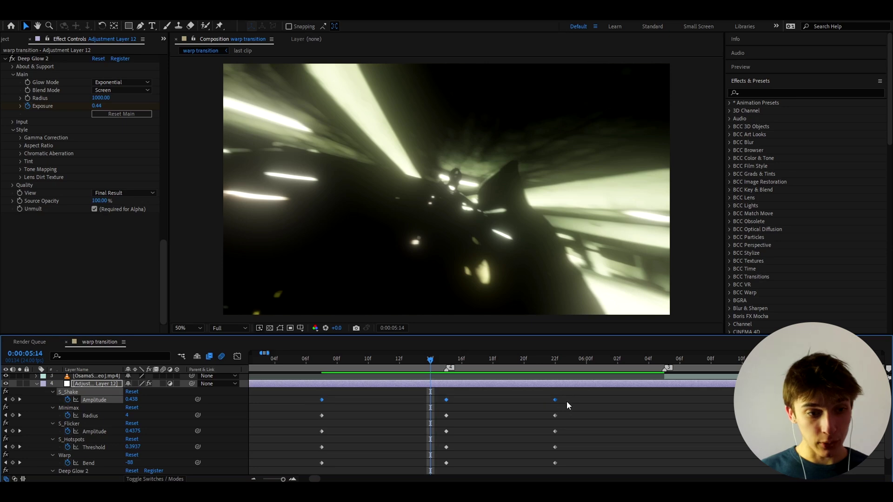
Step: Easy-ease the S_Shake Amplitude keyframes and reshape the curve for a sharp peak at 05:14
key(F9)
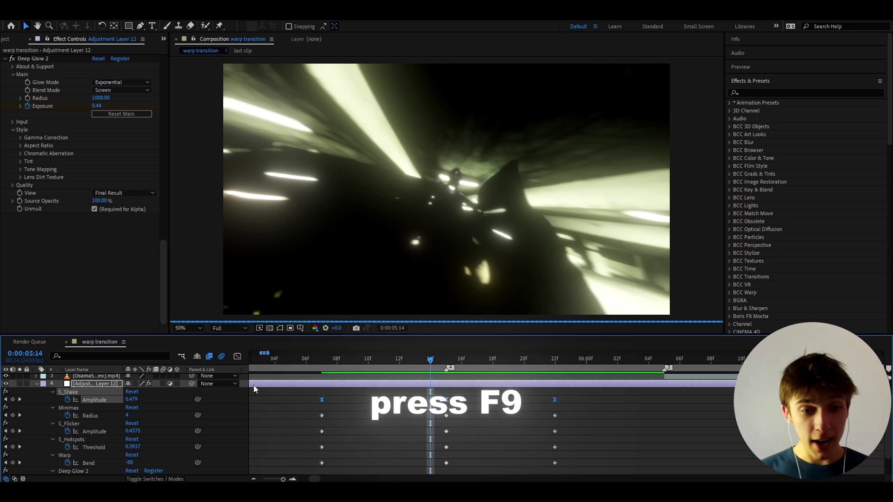
click(238, 357)
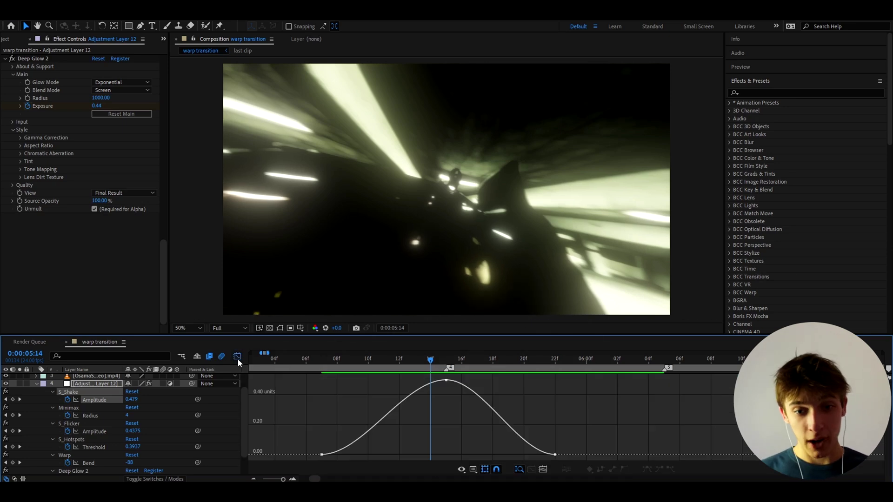
click(323, 453)
drag(363, 455, 399, 453)
drag(405, 381, 416, 412)
drag(488, 381, 484, 417)
drag(519, 454, 476, 451)
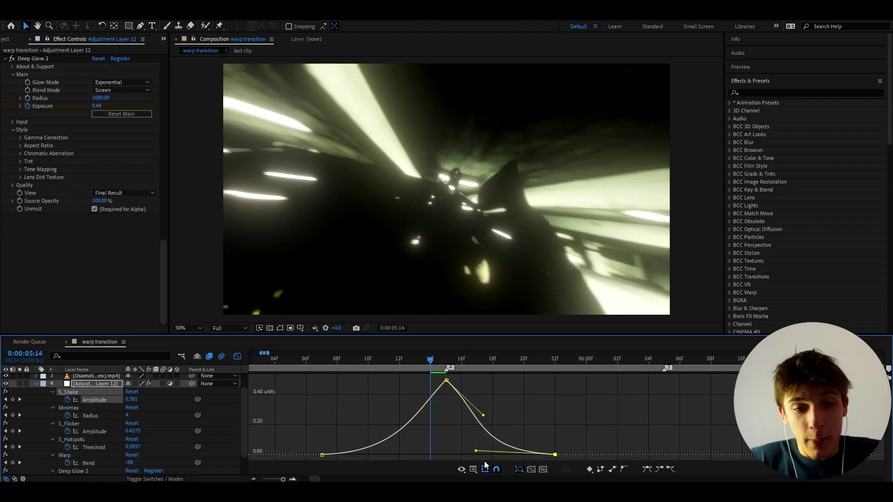
click(237, 357)
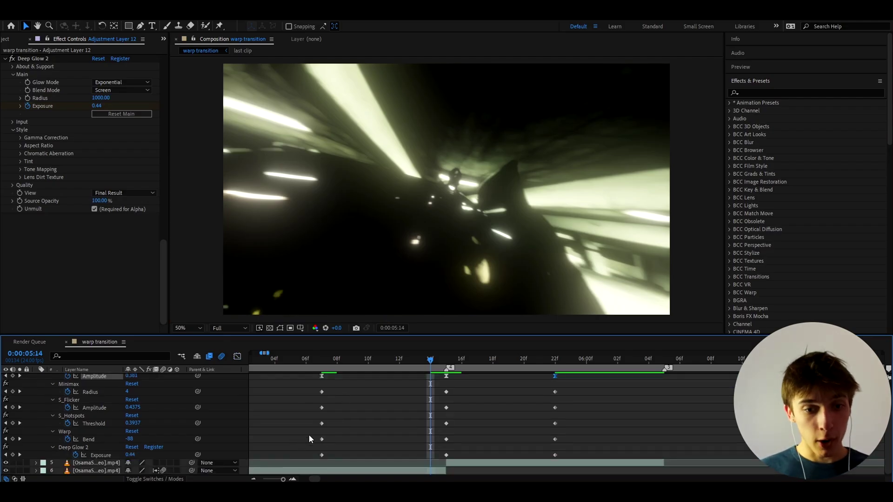
Step: Easy-ease the three Warp Bend keyframes, sharpen the -100 dip in the graph, and preview it
drag(309, 435, 566, 441)
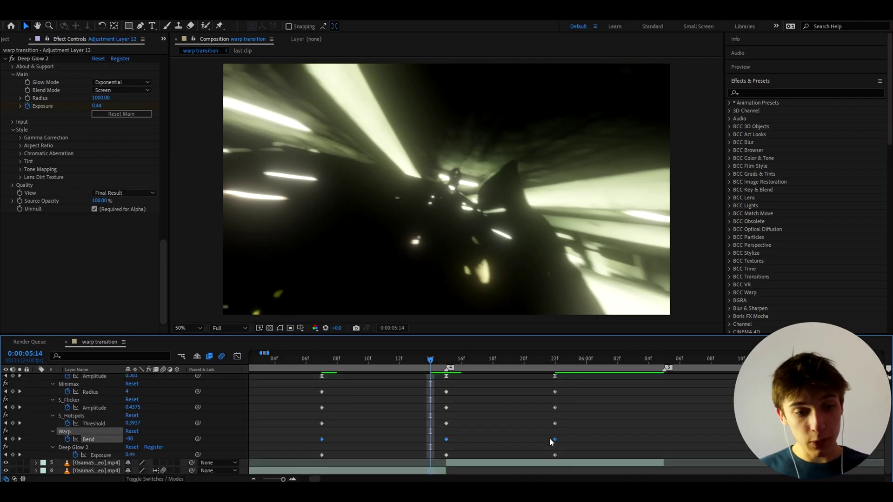
key(F9)
click(237, 357)
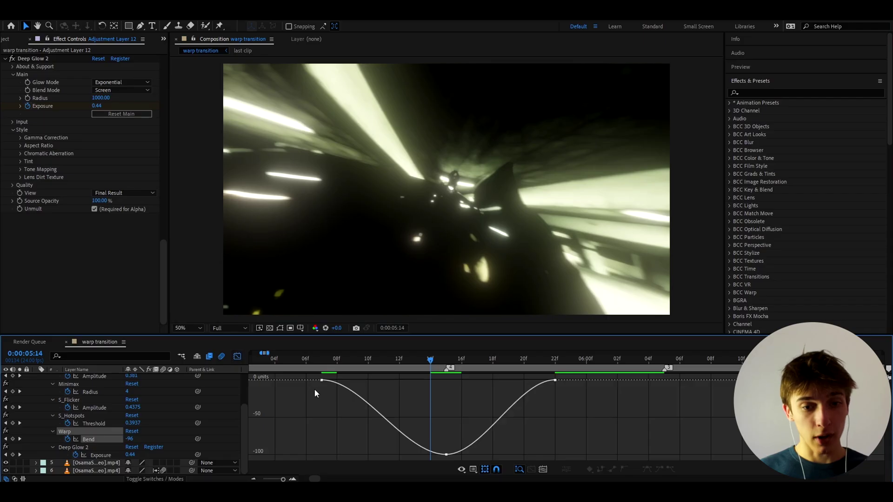
click(322, 380)
drag(364, 381, 414, 388)
drag(404, 458, 413, 416)
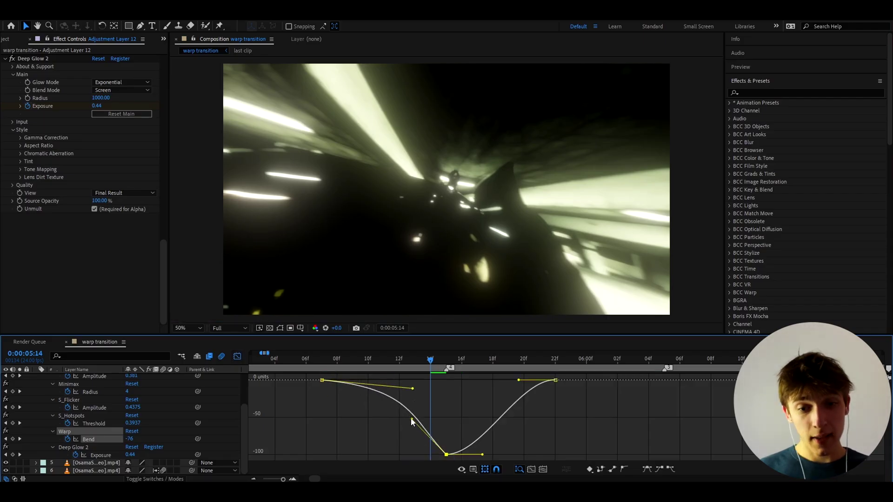
drag(483, 458, 462, 414)
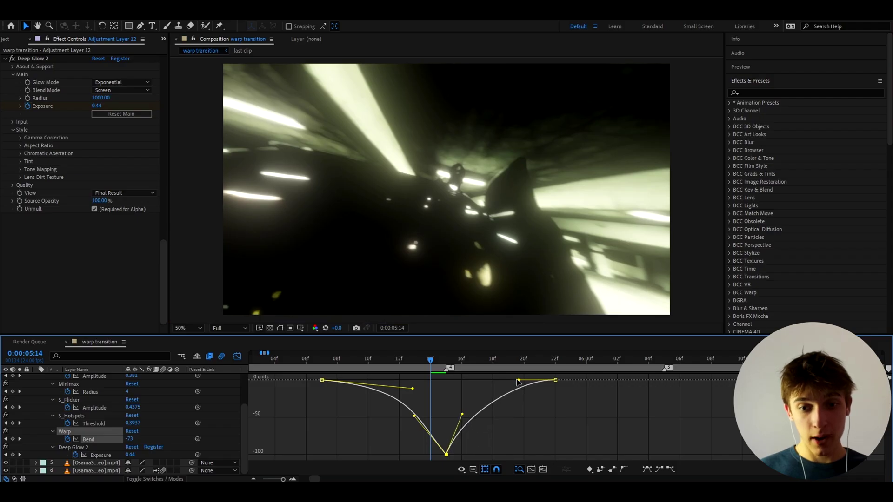
click(321, 359)
key(space)
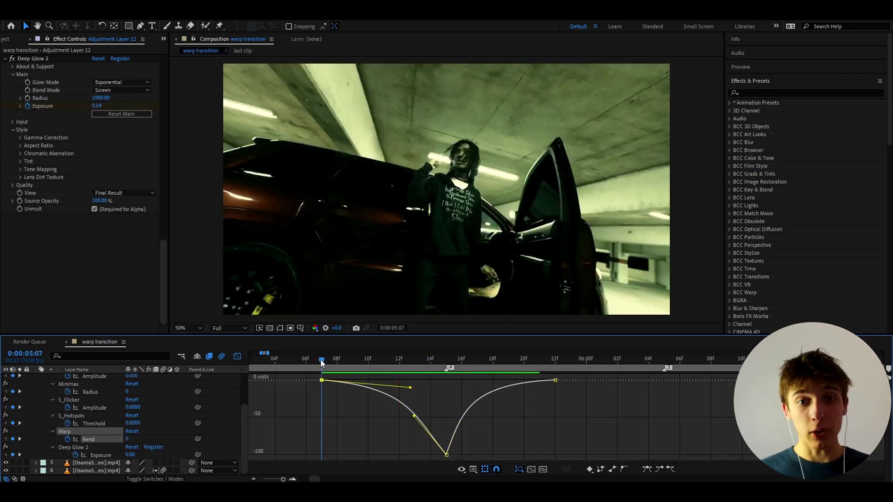
Step: Steepen the Deep Glow Exposure rise to 0.50 and move its last keyframe from 22f to 16f
key(space)
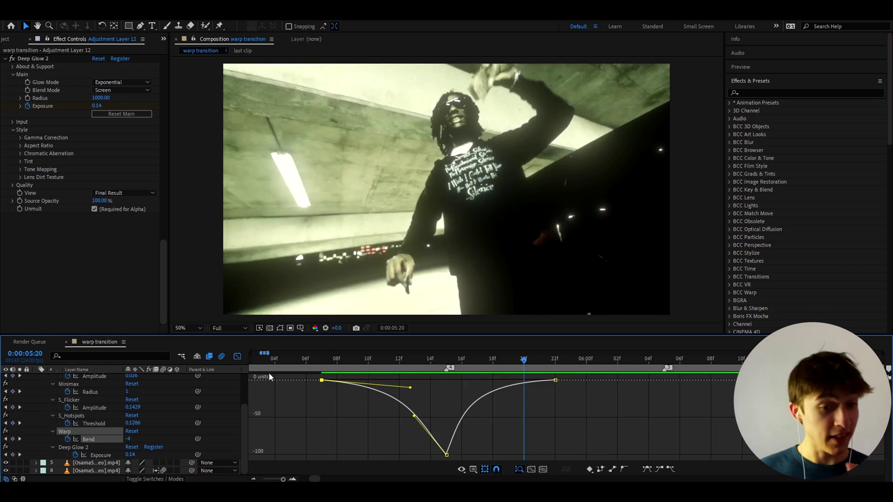
click(236, 357)
drag(300, 453, 603, 463)
key(shift+F3)
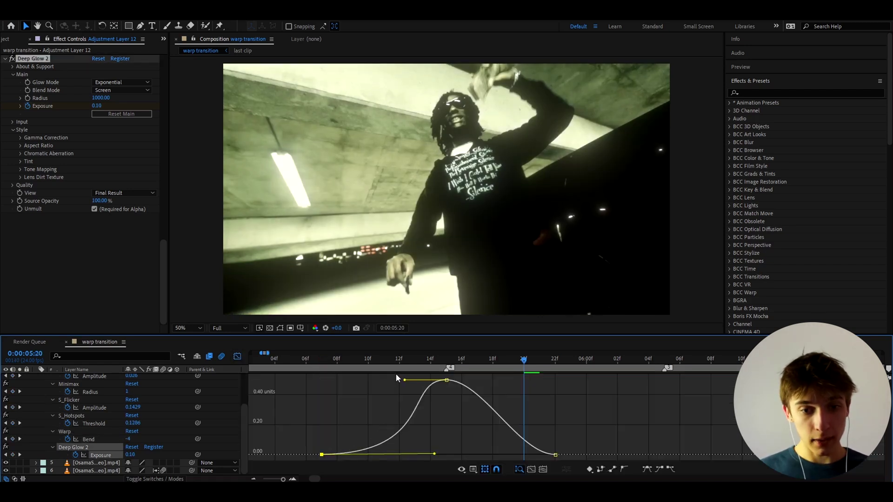
drag(404, 381, 430, 437)
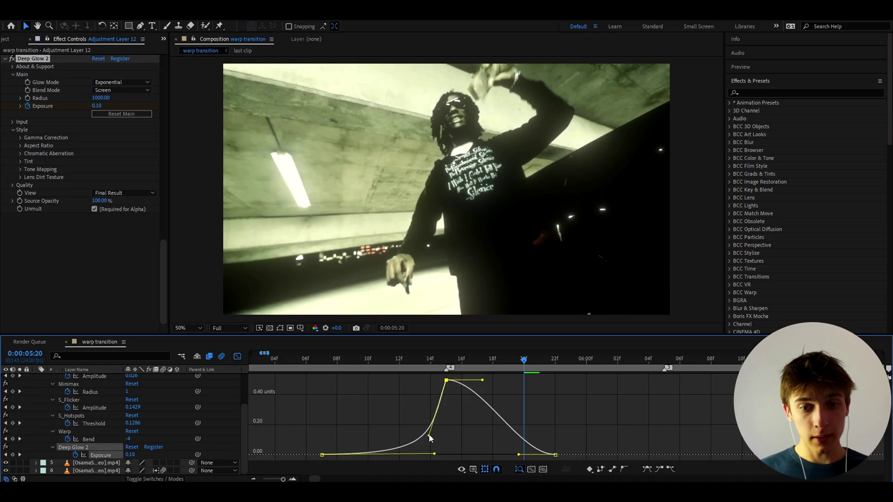
click(238, 356)
drag(554, 455, 461, 458)
click(454, 361)
drag(453, 362, 446, 361)
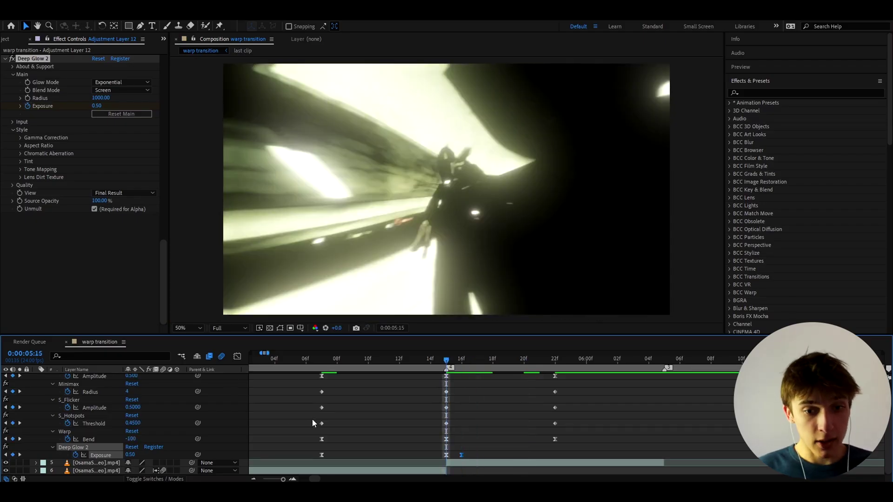
Step: Steepen the S_Hotspots Threshold curve's rise into its peak in the Graph Editor
drag(312, 419, 568, 428)
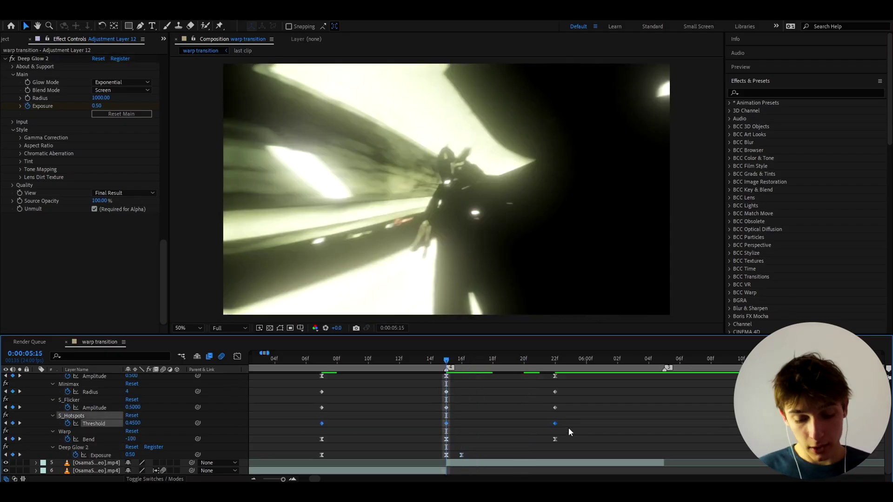
click(237, 356)
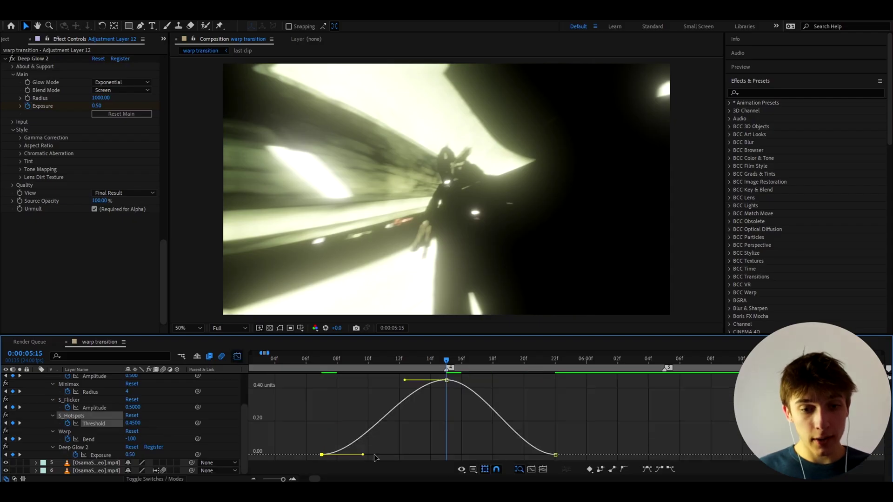
drag(375, 455, 438, 453)
drag(404, 381, 433, 428)
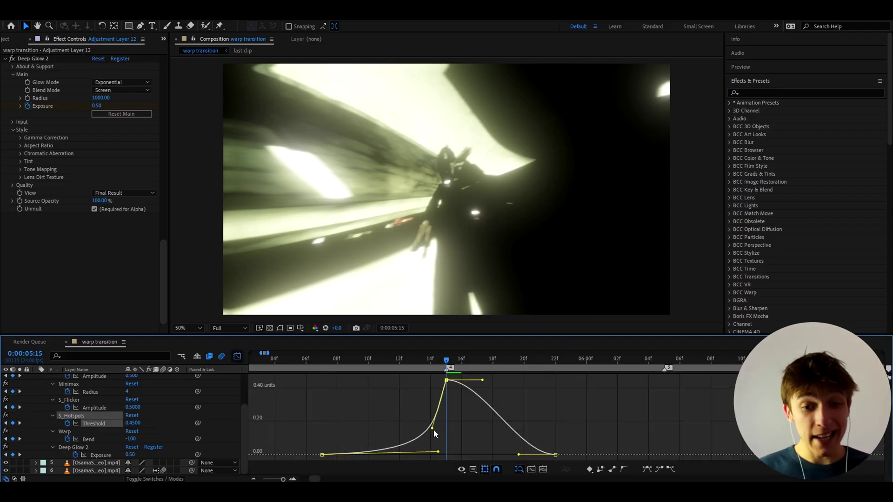
click(237, 356)
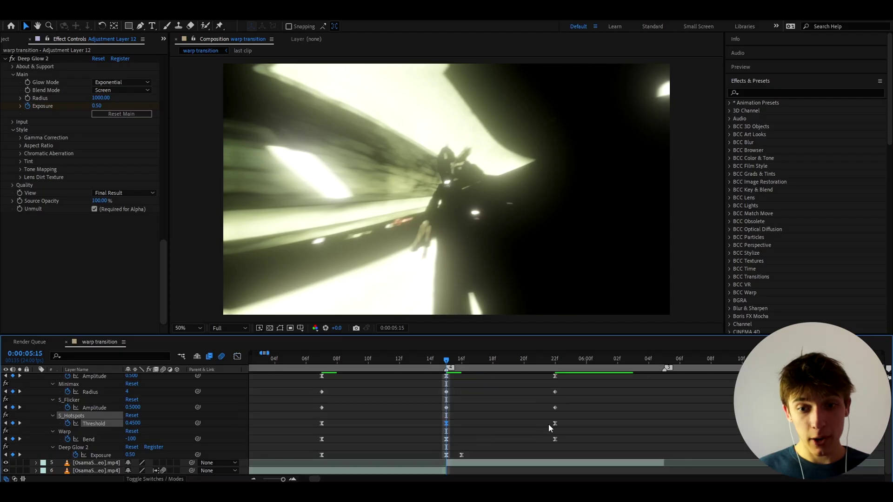
Step: Move the last Threshold keyframe from 22f to about 16f and scrub into the cut
drag(555, 423, 462, 423)
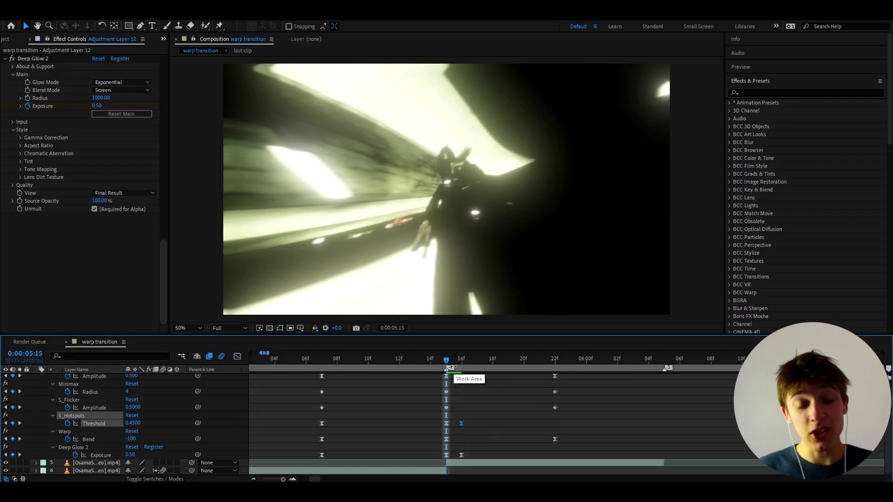
click(480, 364)
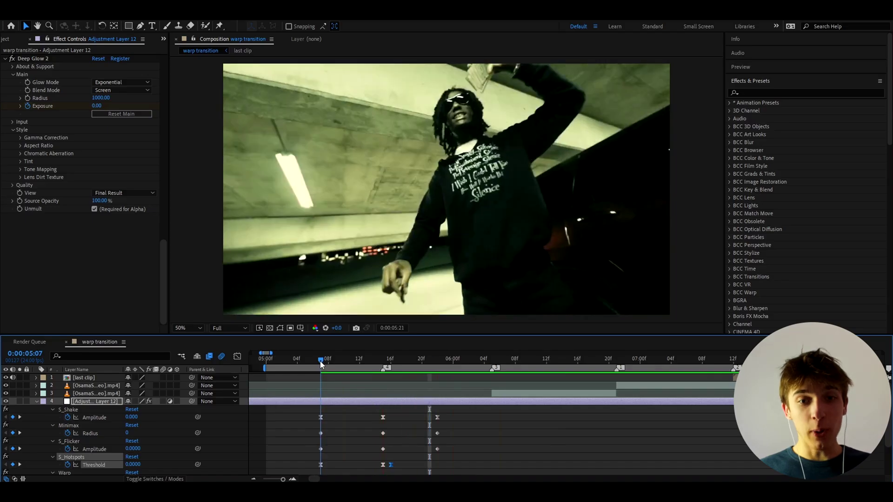
drag(320, 361, 383, 372)
Step: Rename the warp adjustment layer to 'warp 2'
key(u)
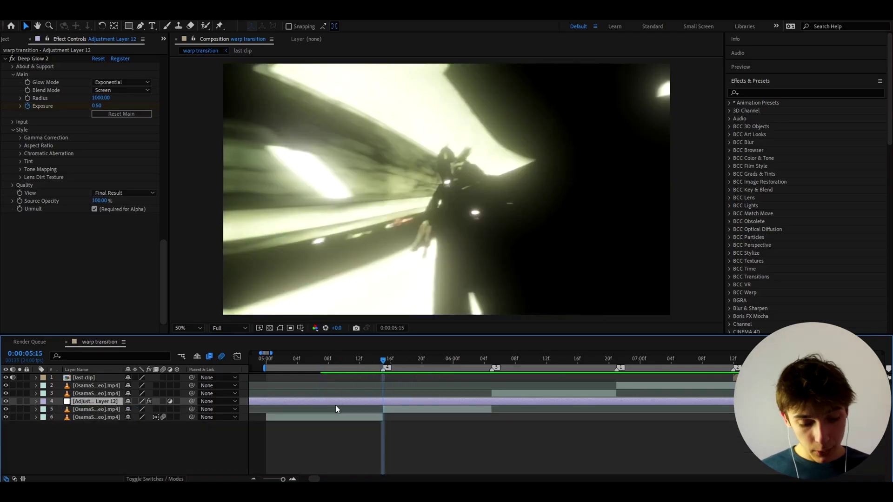
key(Return)
text(warp 2)
key(Return)
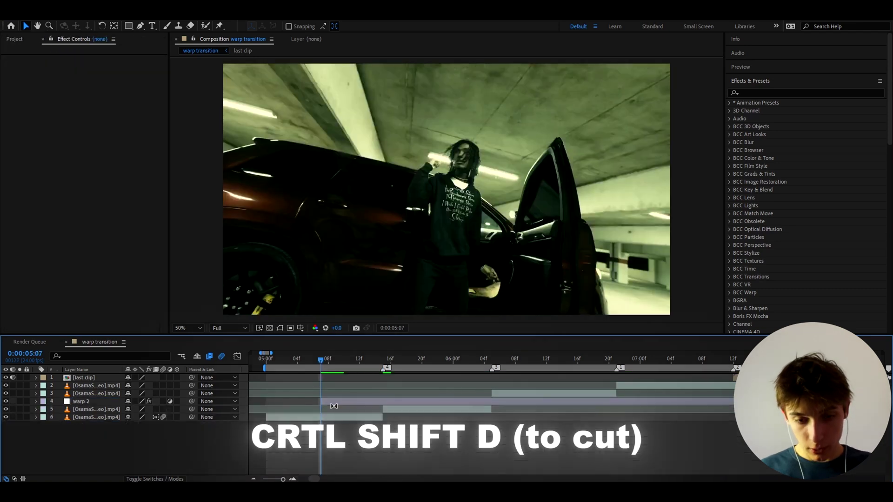
Step: Bring the time marker back to the 5:15 cut with warp 2 selected
click(337, 402)
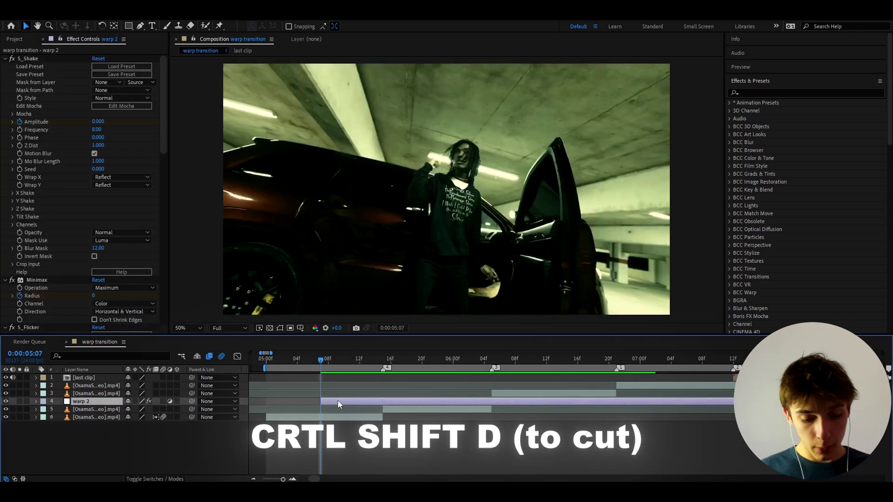
key(u)
click(433, 356)
drag(434, 357, 383, 359)
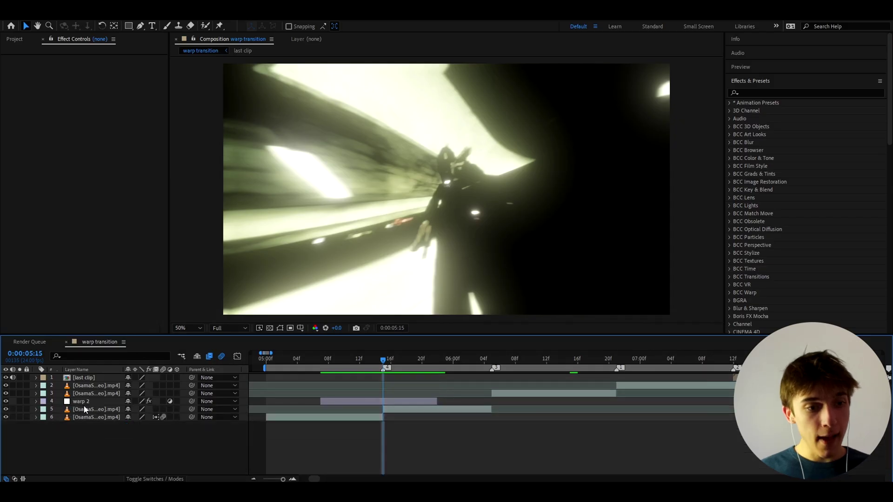
Step: Create Adjustment Layer 13 with its in point trimmed to the 5:15 cut
click(84, 402)
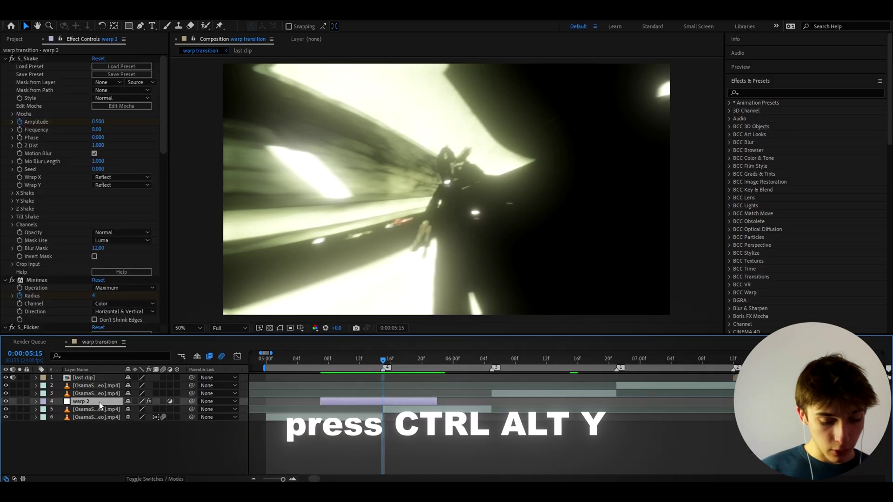
key(ctrl+alt+y)
key(alt+bracketleft)
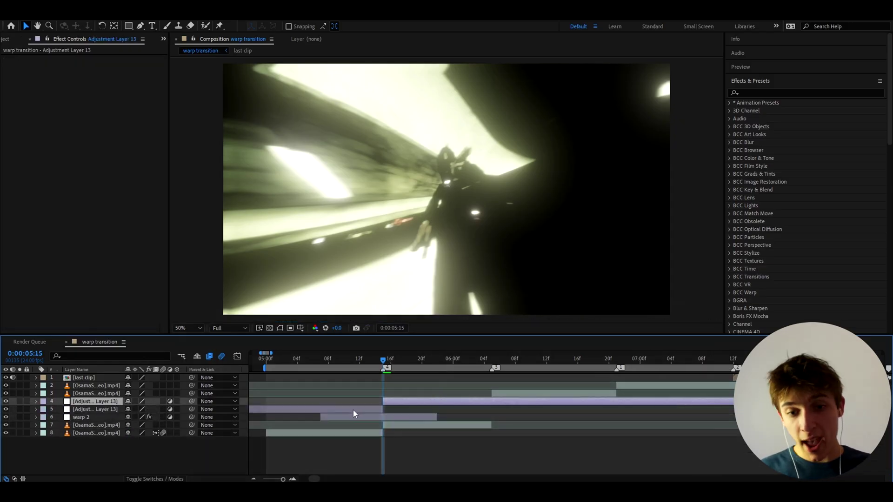
click(353, 403)
click(393, 403)
key(equal)
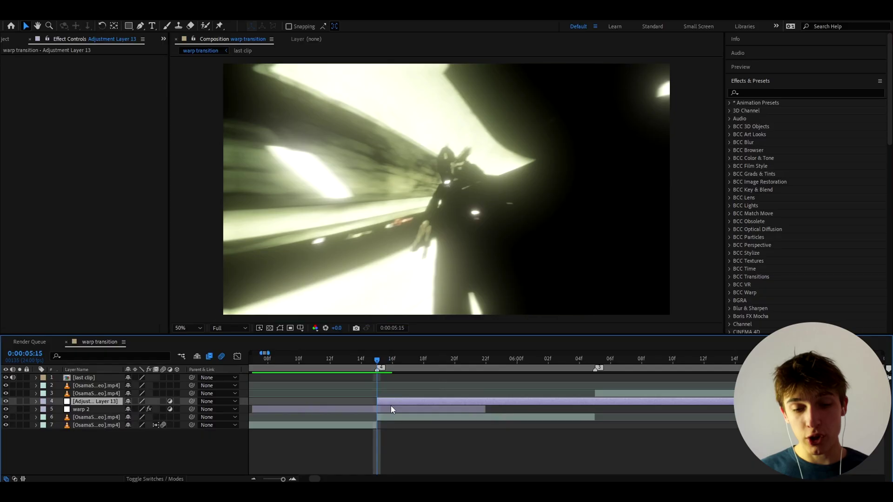
click(730, 103)
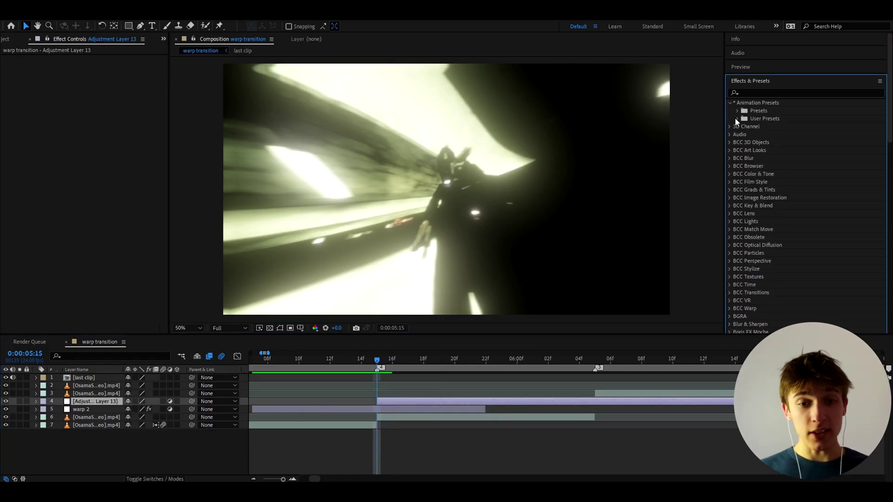
Step: Apply the Distortion Flash Impact preset from User Presets > Impact Presets to Adjustment Layer 13
click(735, 119)
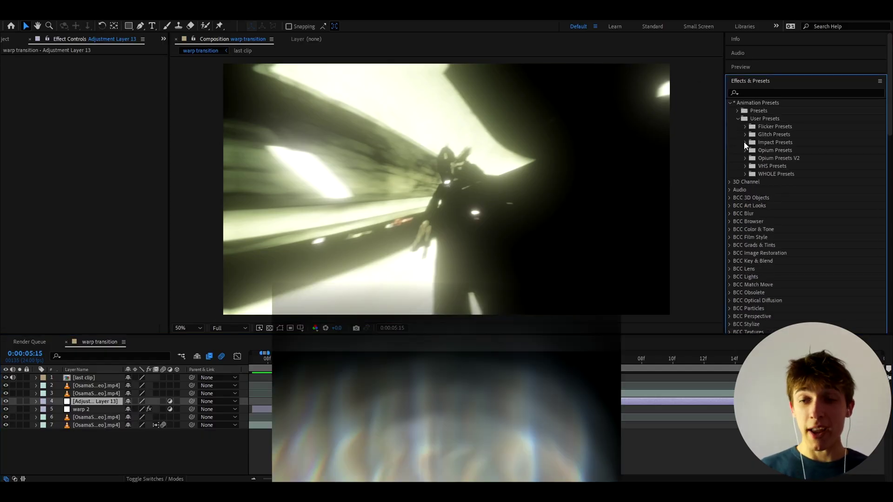
click(745, 142)
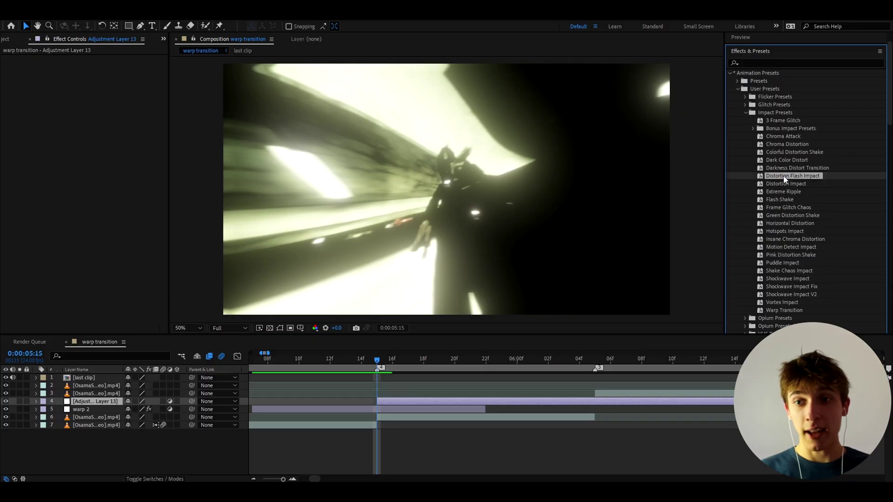
scroll(401, 403, down, 2)
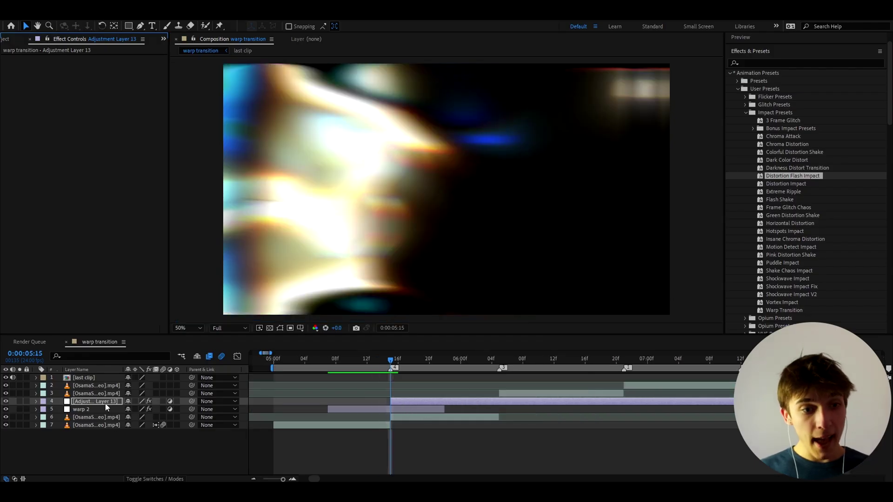
Step: Move Adjustment Layer 13 below warp 2 and scrub through the transition
drag(102, 404, 103, 413)
click(96, 417)
drag(432, 364, 411, 405)
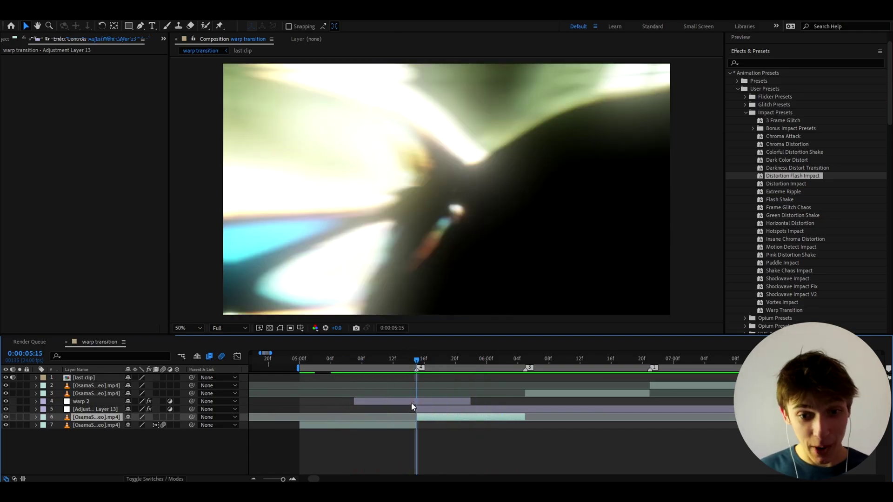
Step: Duplicate warp 2 as warp 3 and line it up with the 6:05 cut
click(411, 403)
key(ctrl+d)
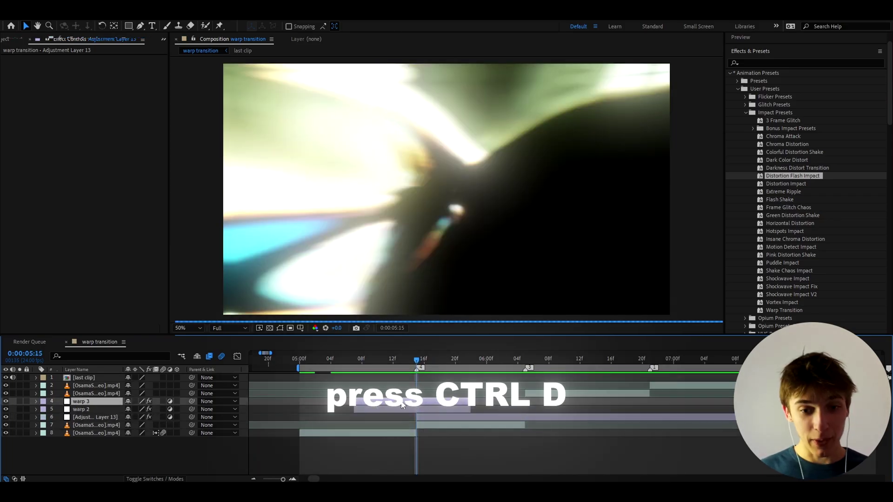
key(u)
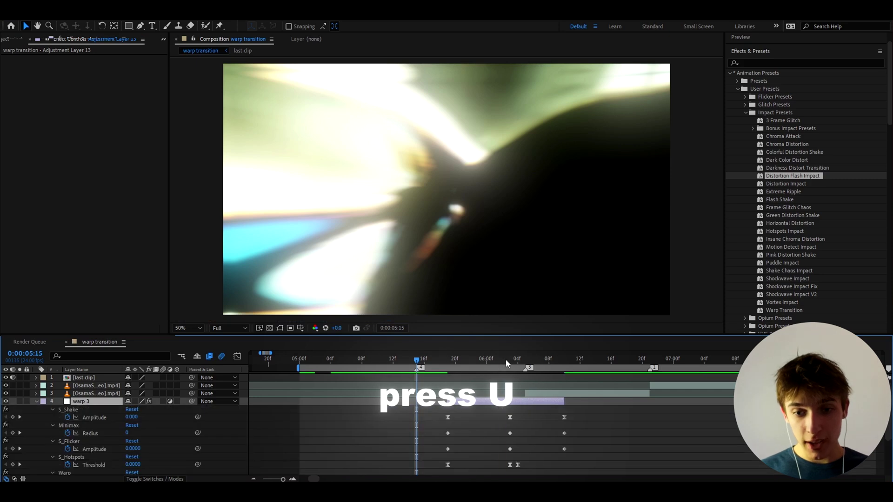
click(510, 362)
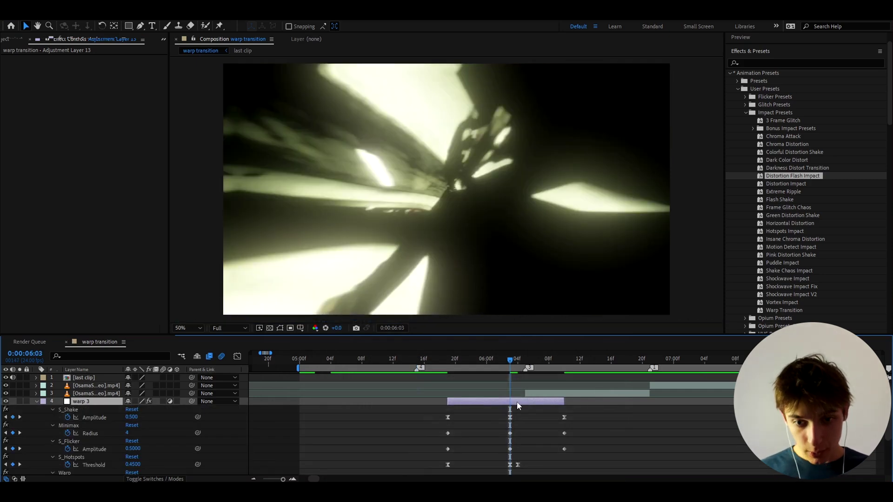
drag(519, 406, 534, 406)
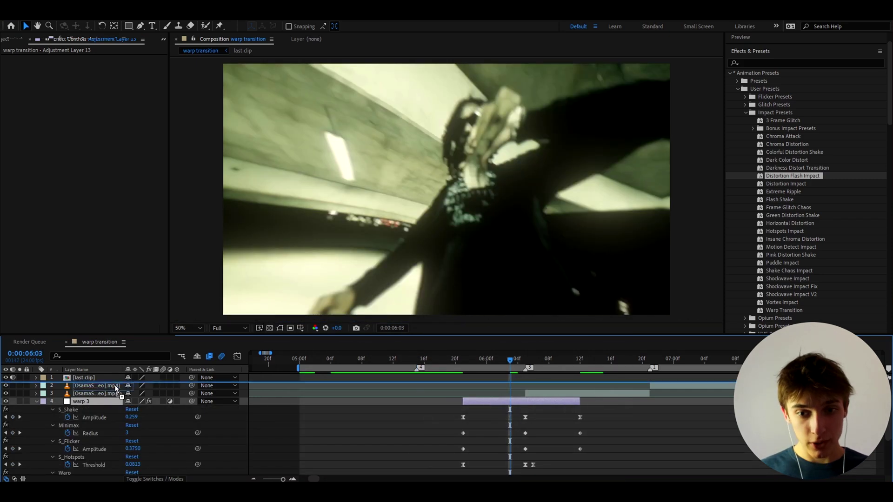
click(112, 392)
key(Delete)
key(k)
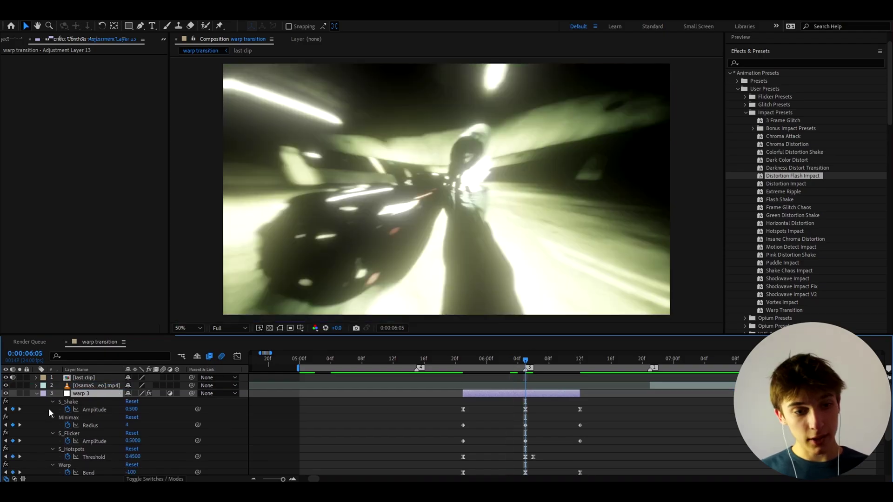
key(u)
Step: Add Adjustment Layer 14 at the cut carrying the Extreme Ripple preset
key(ctrl+alt+y)
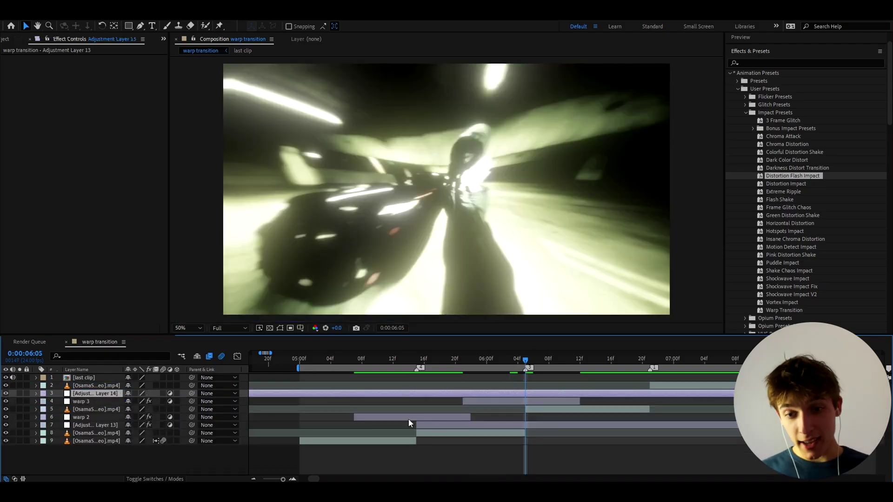
drag(769, 191, 599, 320)
click(536, 412)
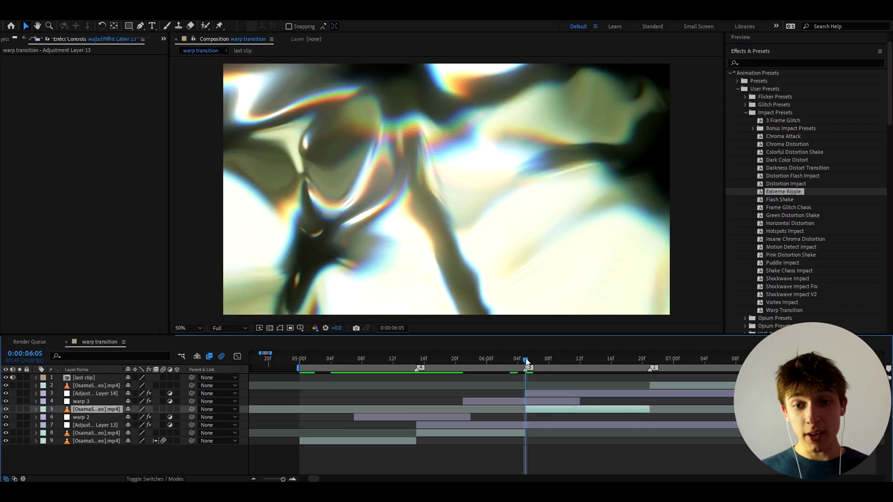
drag(518, 361, 487, 364)
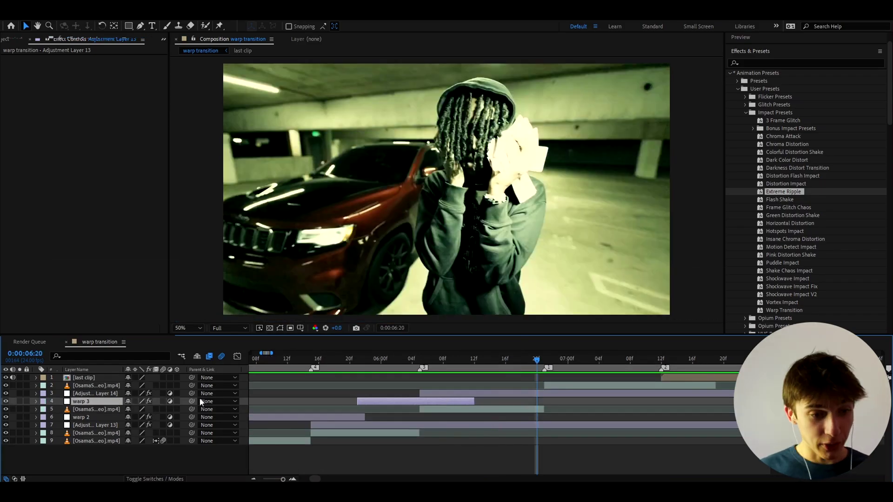
Step: Duplicate warp 3 as warp 4, move it up, and slide it to the 6:21 cut
key(ctrl+d)
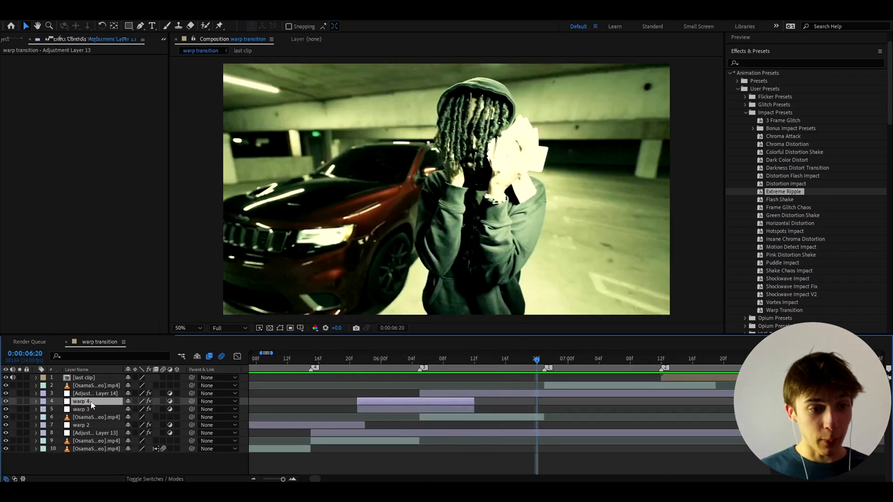
drag(91, 403, 341, 388)
drag(438, 392, 537, 390)
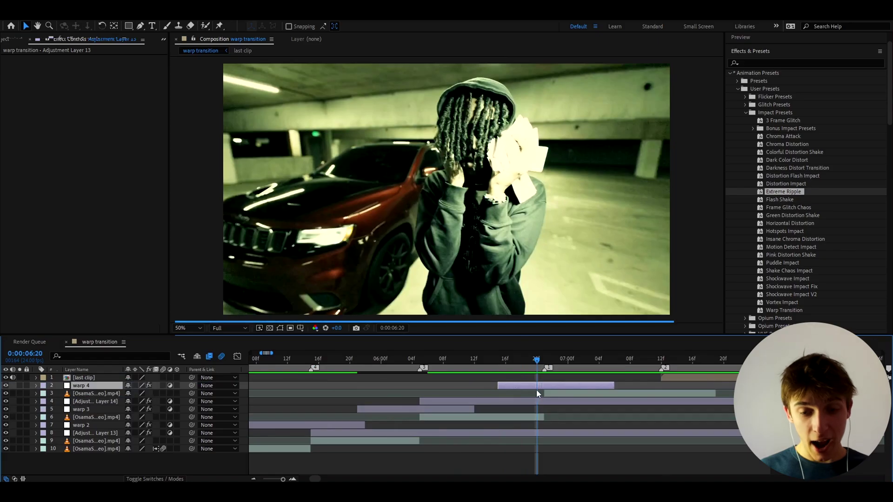
key(u)
key(Page_Down)
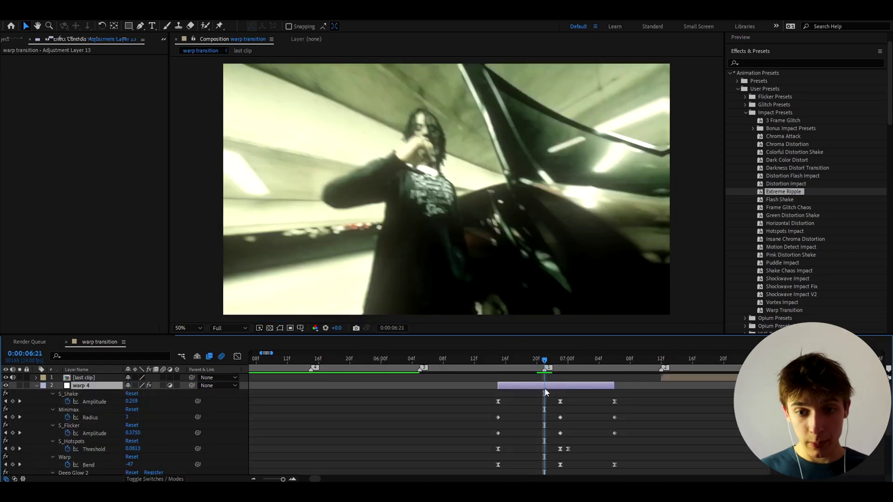
key(u)
Step: Add Adjustment Layer 15 from the cut, below warp 4, with Green Distortion Shake applied
key(ctrl+alt+y)
drag(251, 386, 546, 389)
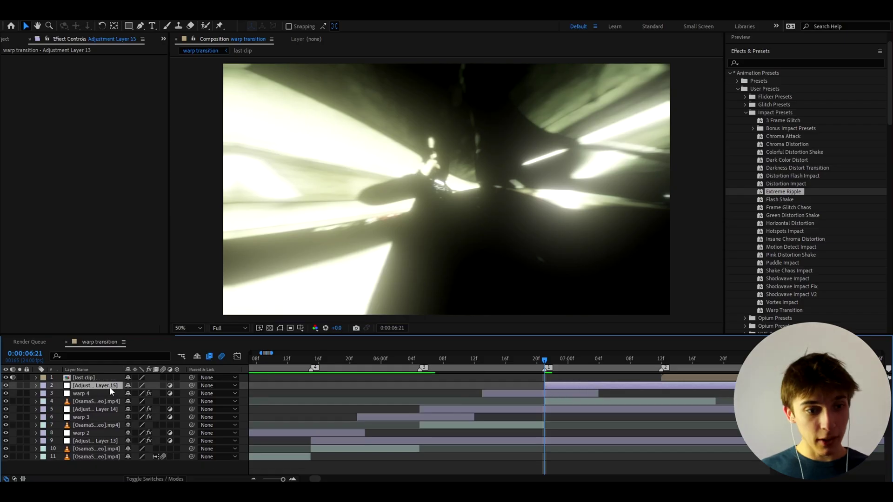
drag(113, 386, 111, 398)
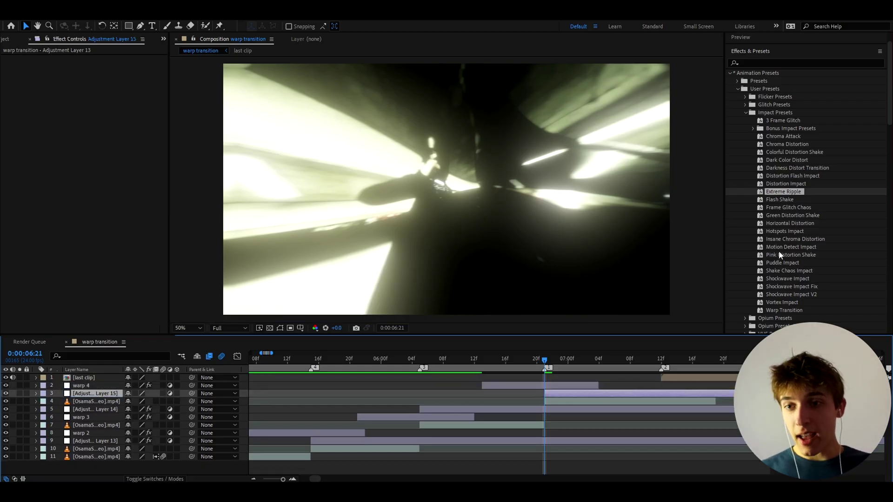
click(785, 215)
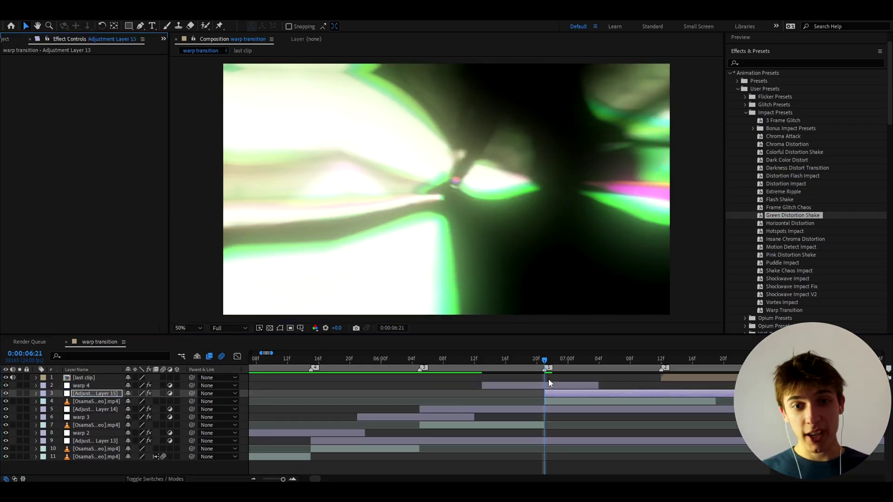
key(minus)
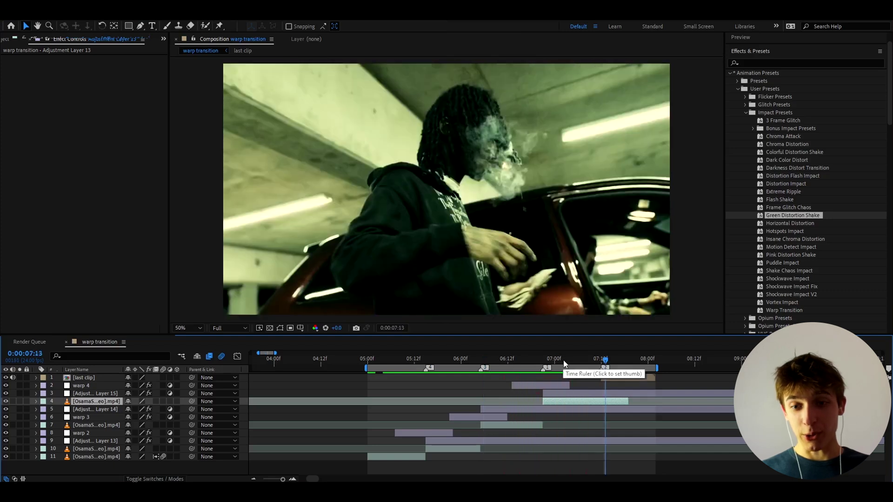
key(equal)
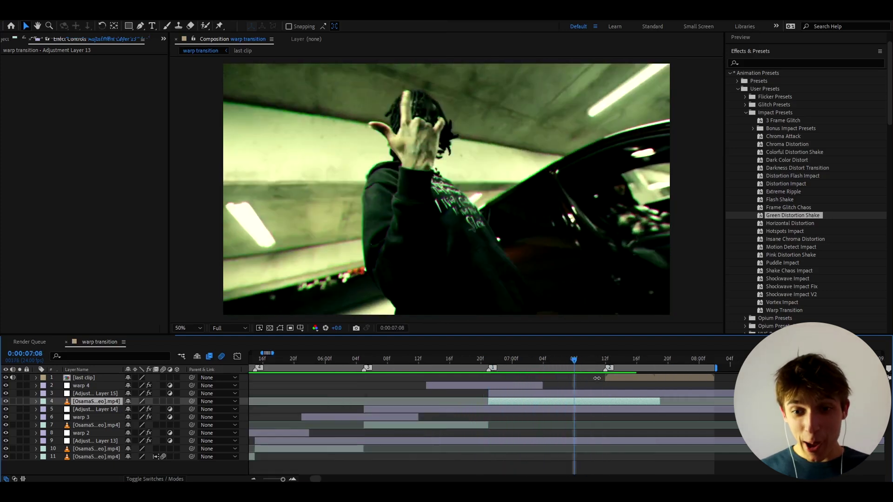
click(618, 378)
drag(634, 360, 600, 369)
Step: Duplicate warp 4 as warp 5 and slide it onto the 7:12 cut
click(503, 386)
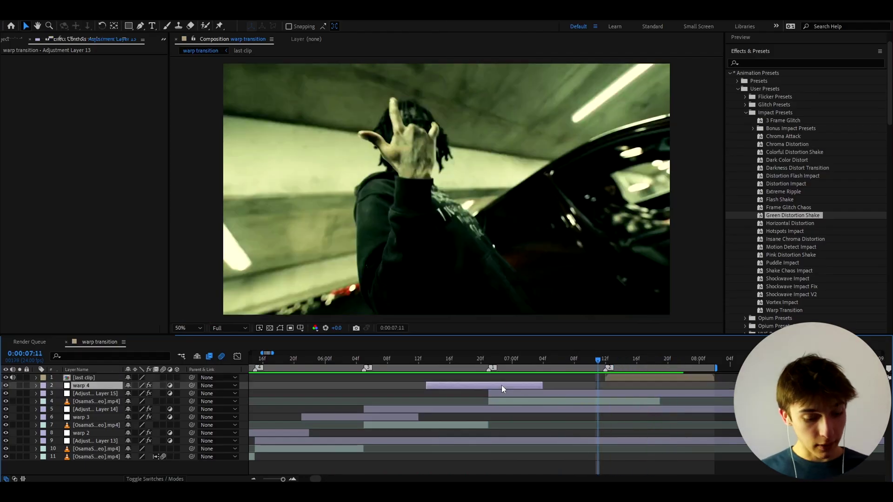
key(ctrl+d)
drag(519, 386, 635, 386)
key(u)
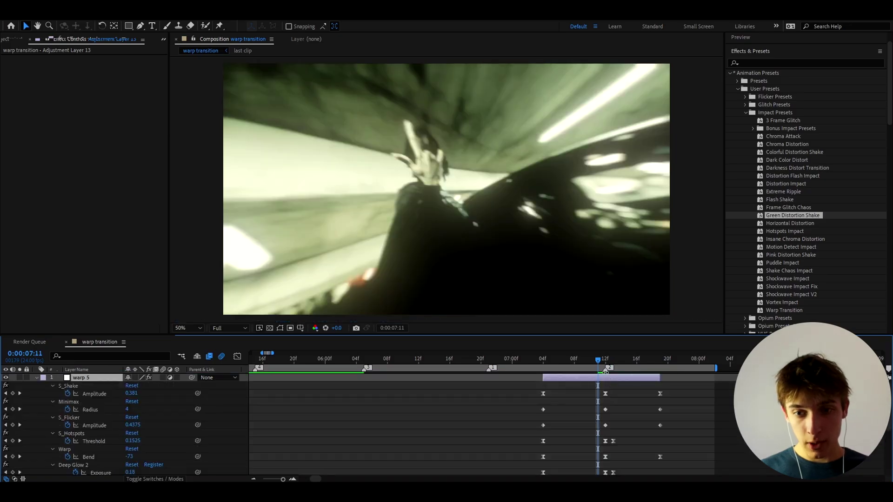
click(605, 360)
key(u)
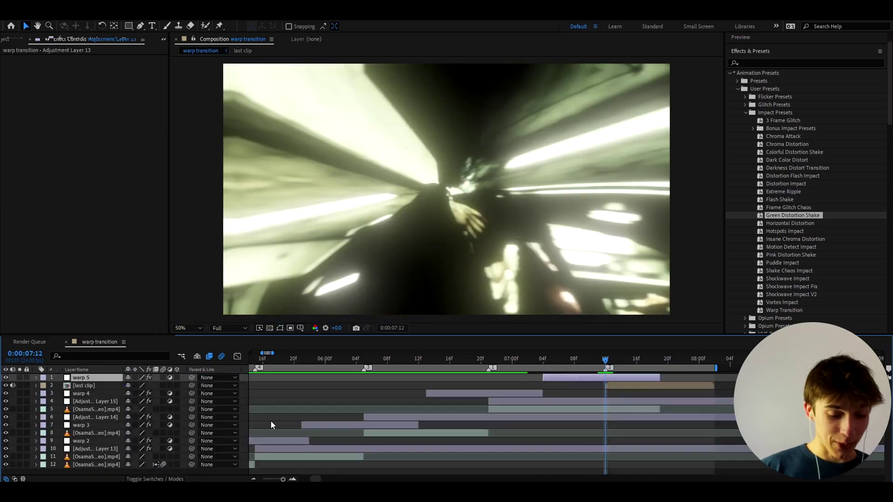
Step: Add Adjustment Layer 16 starting at the cut with the Puddle Impact preset
key(ctrl+alt+y)
key(ctrl+shift+d)
click(600, 385)
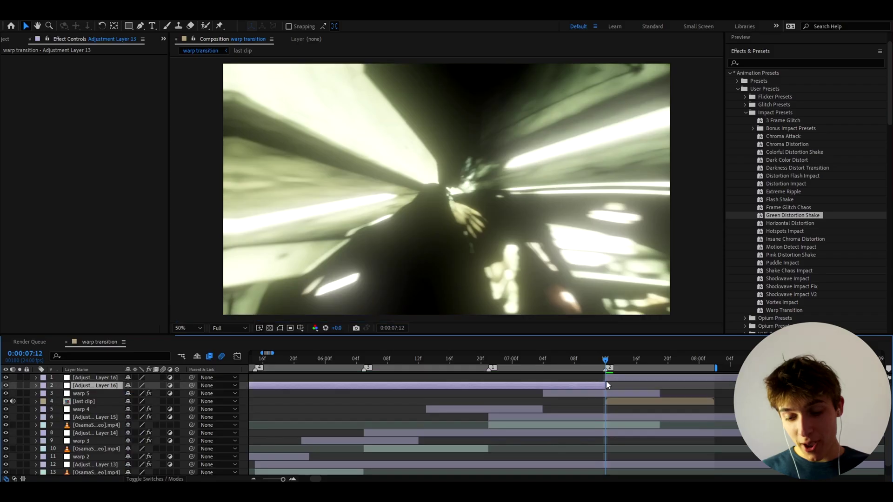
key(Delete)
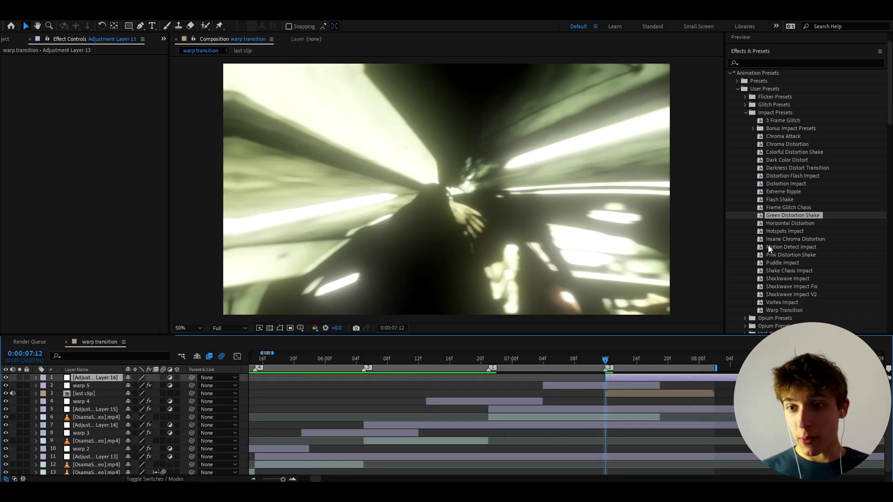
double_click(782, 263)
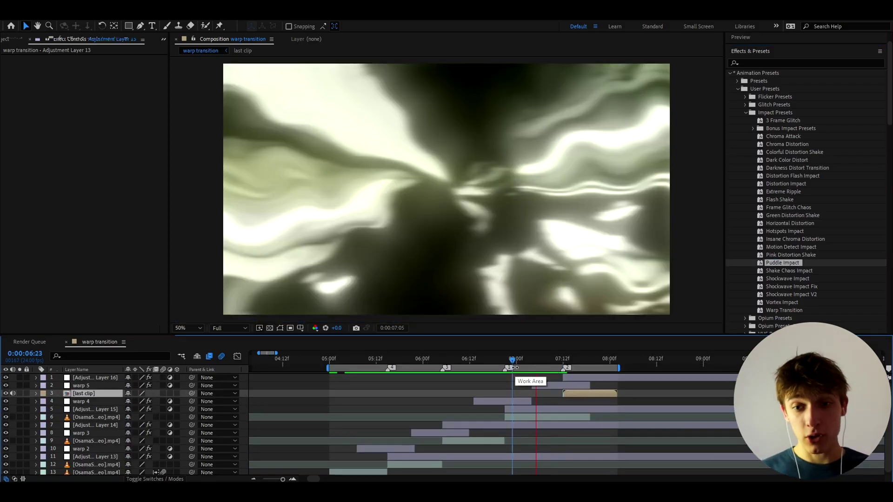
Step: Zoom out and play back the whole transition sequence from 5:00
drag(512, 359, 427, 363)
key(minus)
key(space)
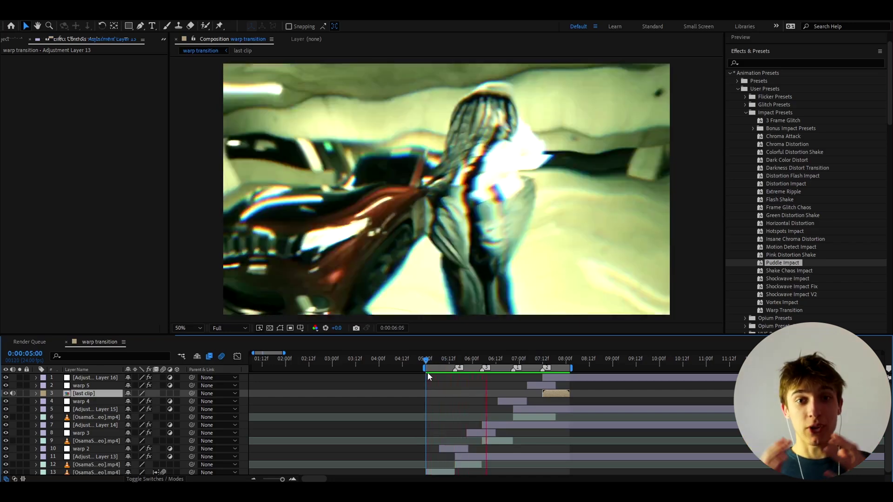